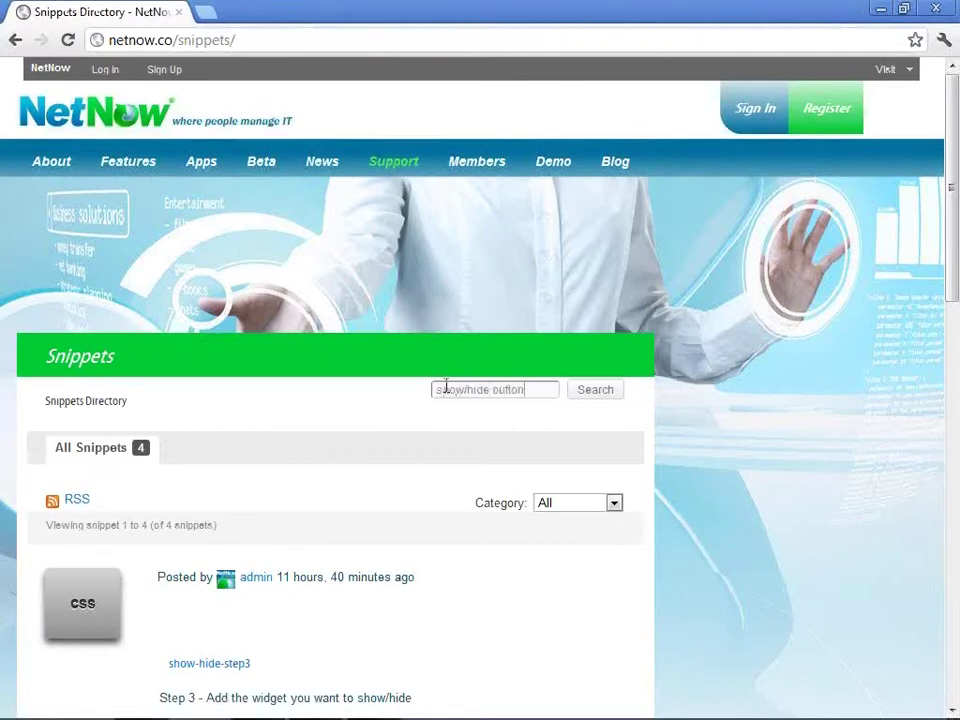
Search the snippets for "show/hide button" and open the result "CSS to create a Show/Hide button in your dashboard"
left_click(585, 397)
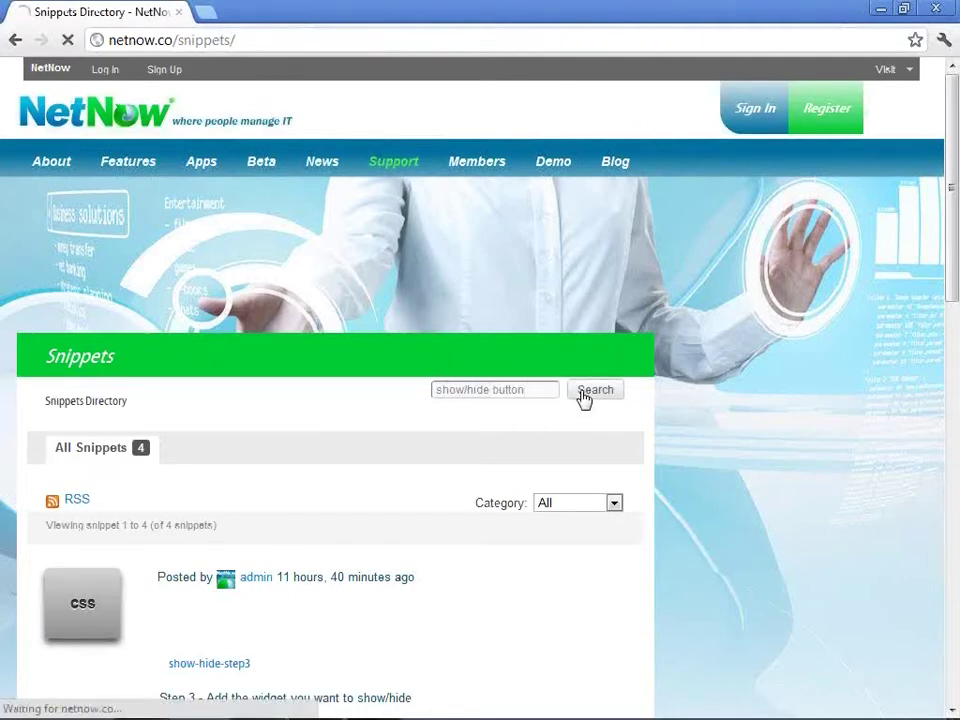
scroll(585, 397, "down", 2)
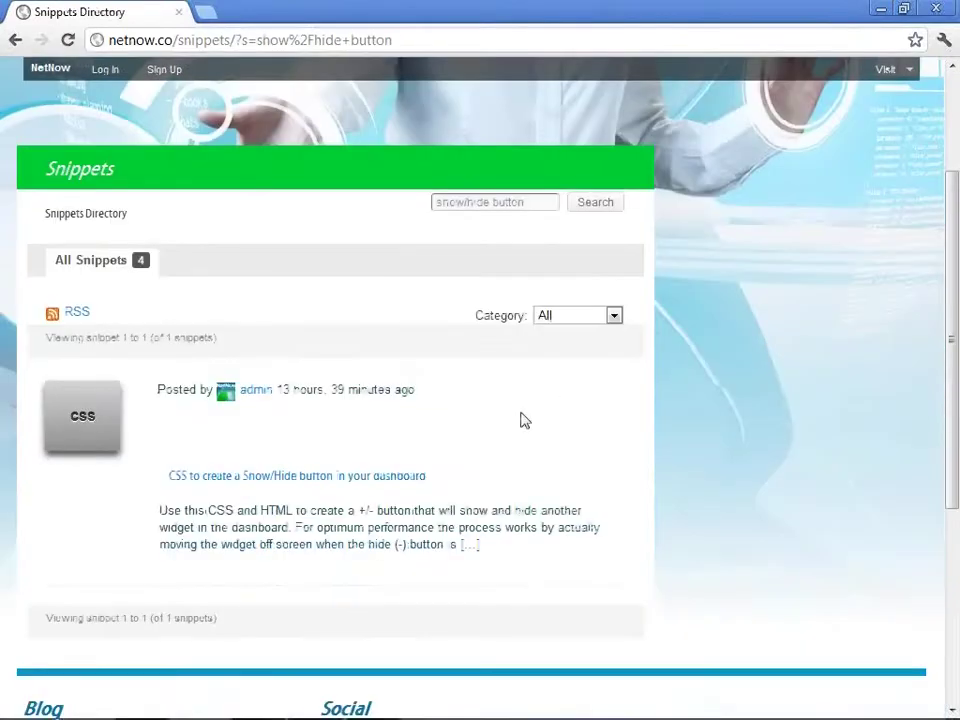
left_click(396, 477)
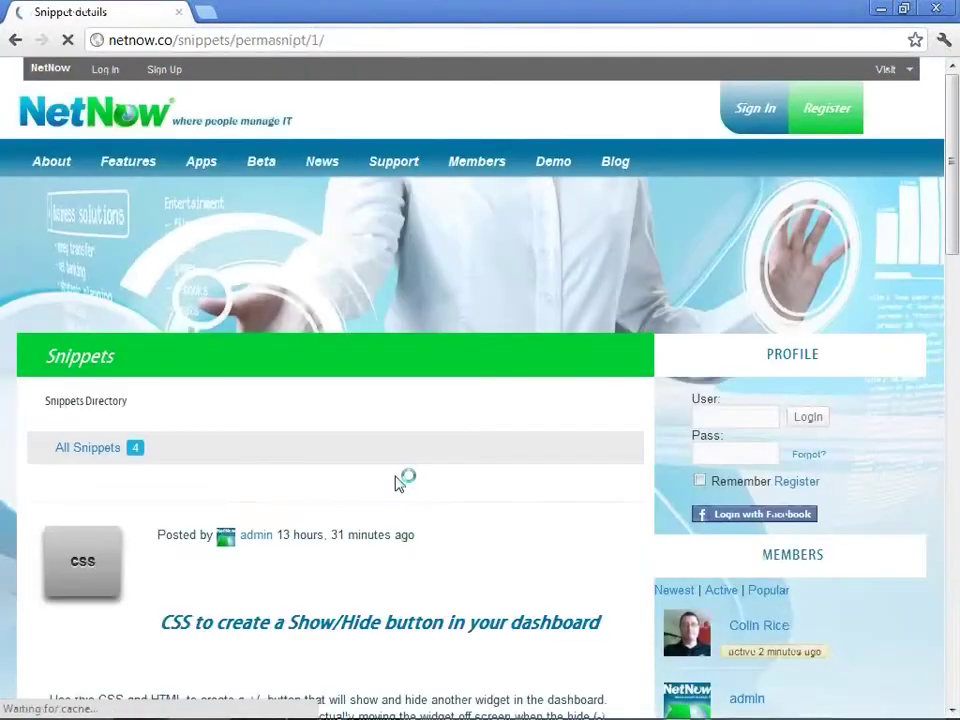
scroll(397, 482, "down", 2)
scroll(396, 483, "down", 2)
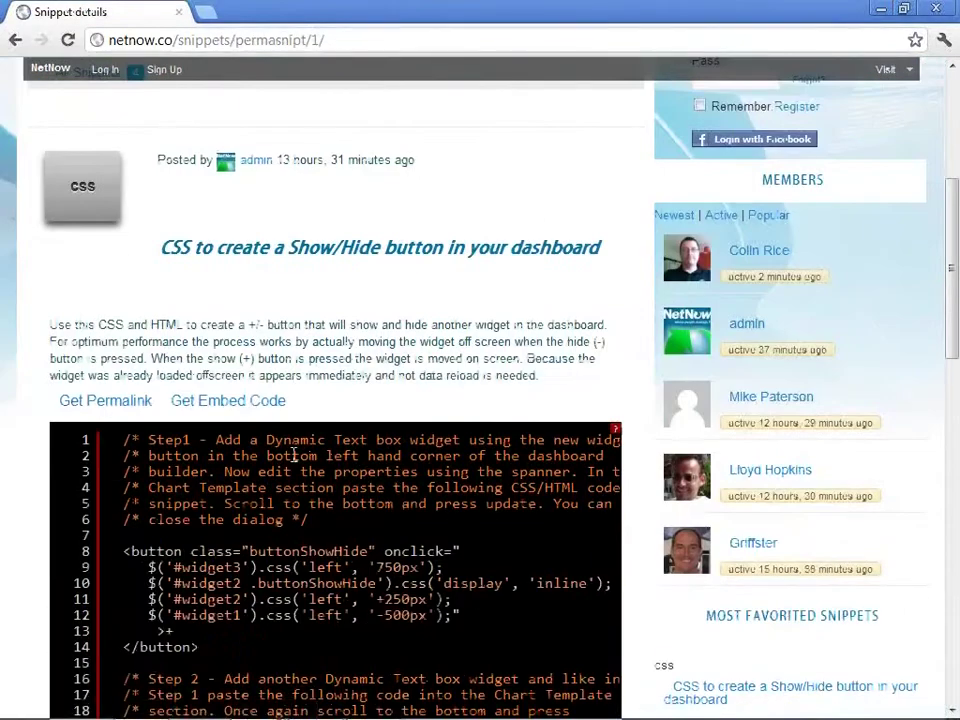
scroll(293, 455, "up", 4)
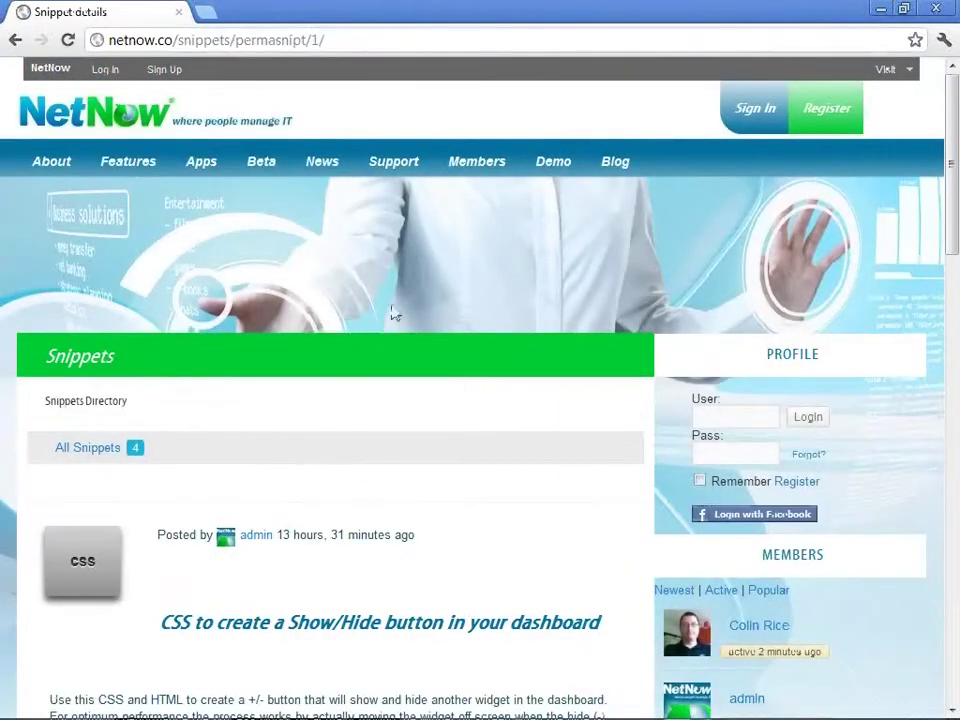
Open the NetNow demo site and log in with the account username and password
mouse_move(463, 180)
left_click(466, 201)
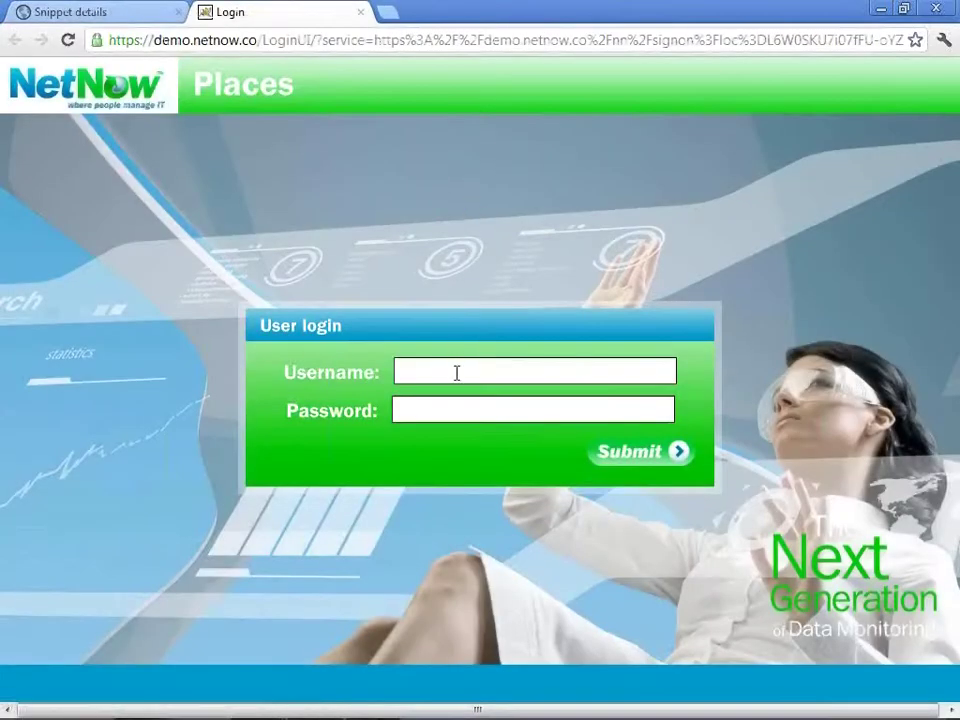
left_click(457, 373)
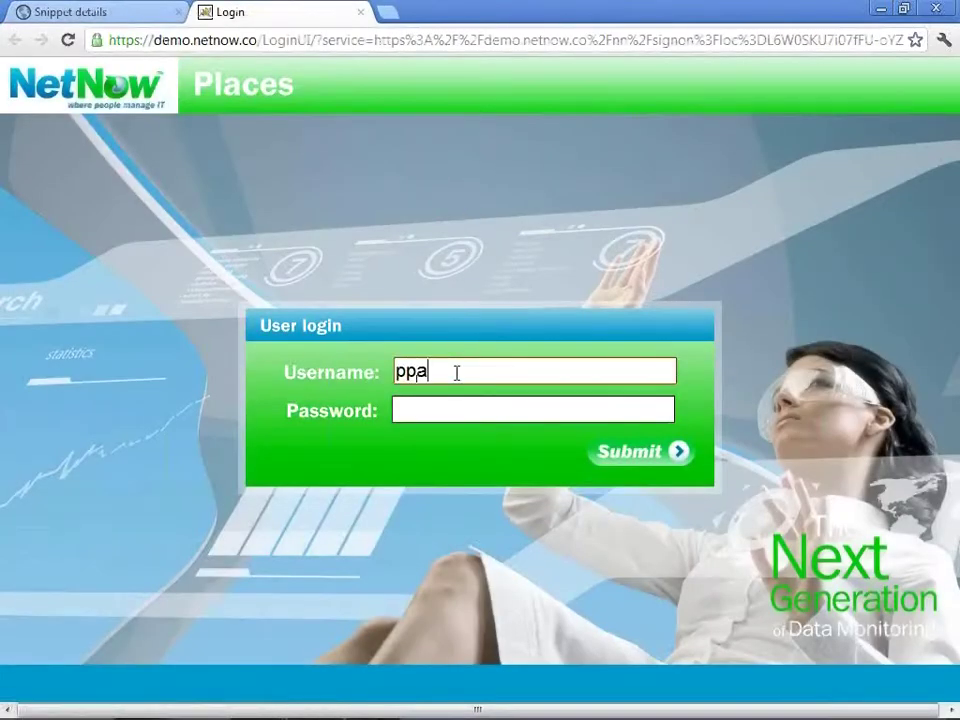
key("Tab")
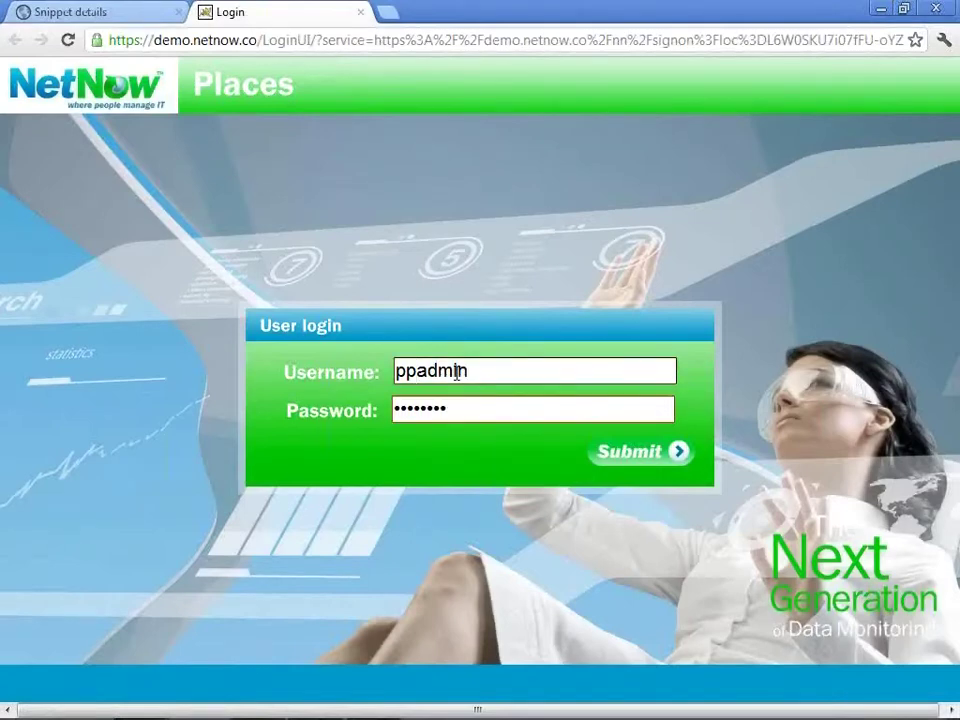
left_click(622, 452)
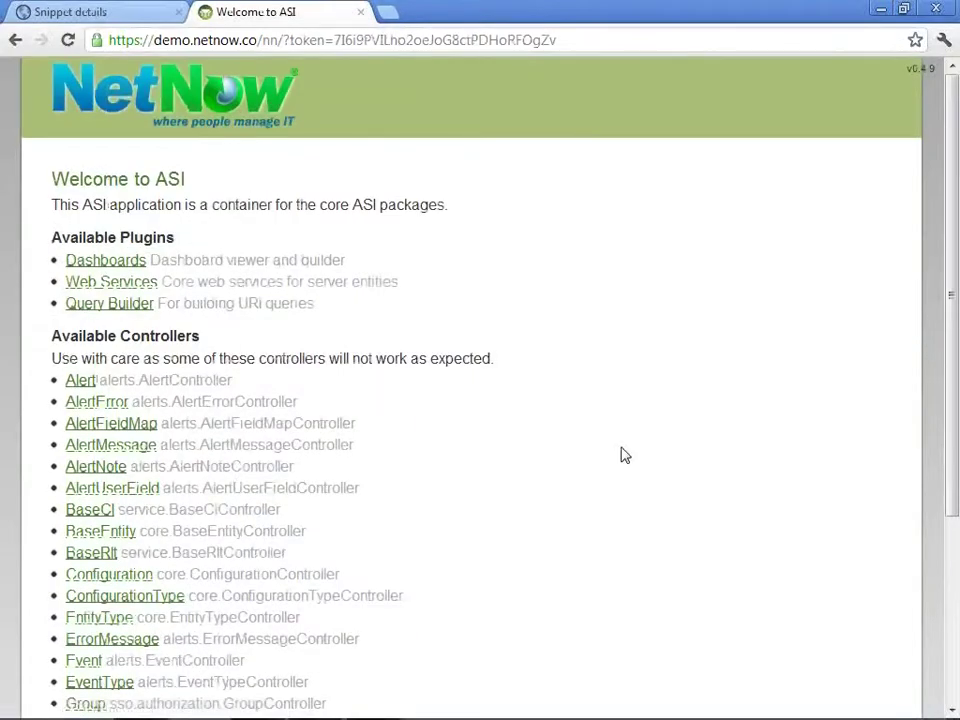
Create a new dashboard titled "Show/Hide Example"
left_click(123, 261)
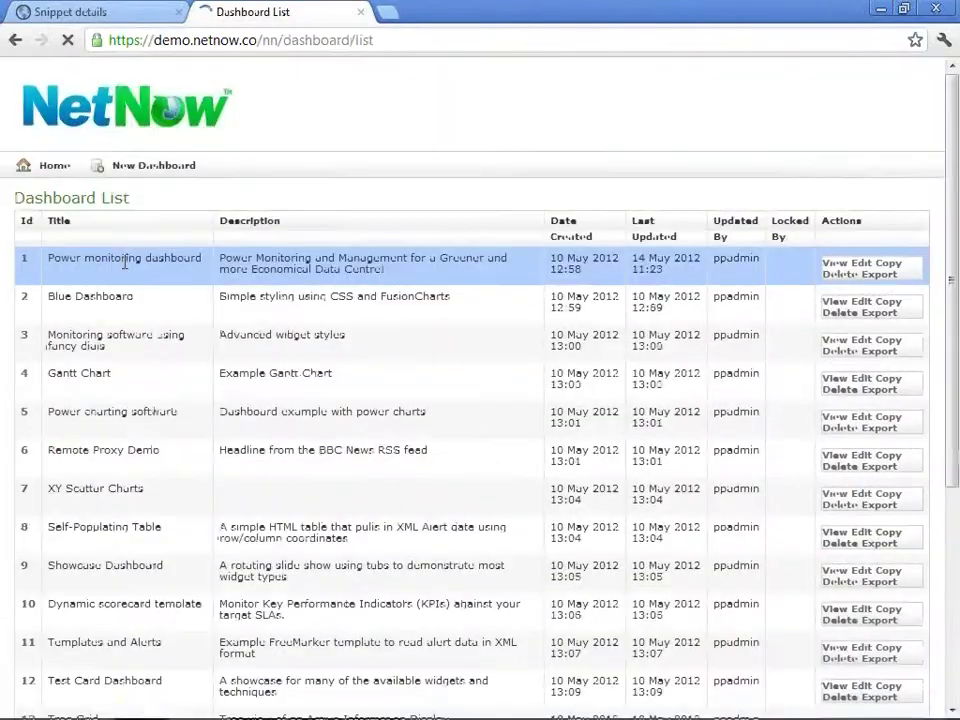
left_click(140, 170)
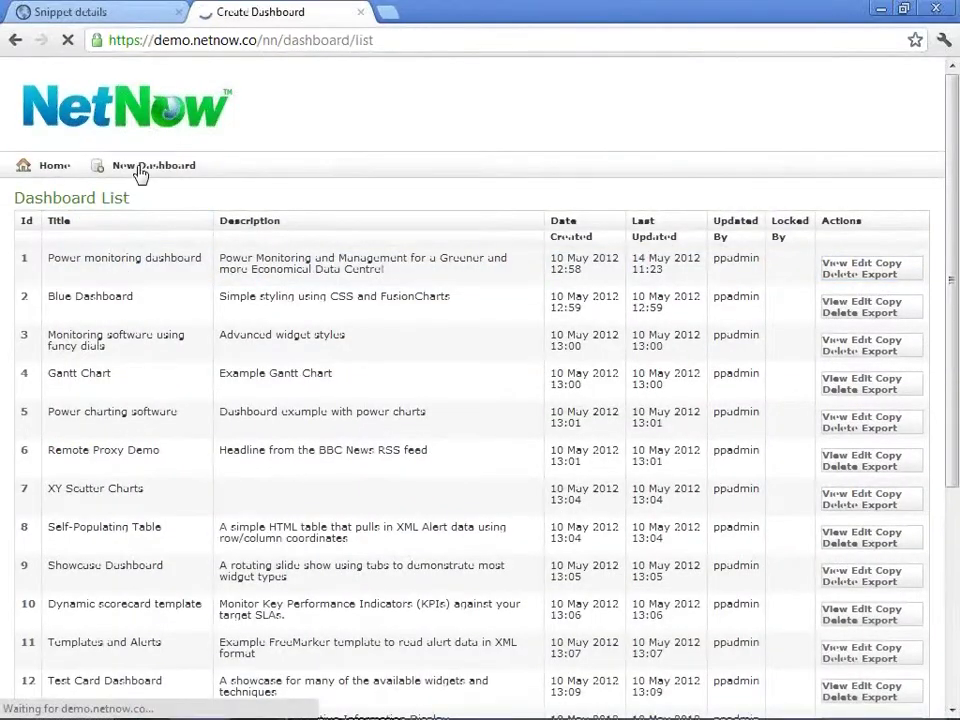
left_click(193, 231)
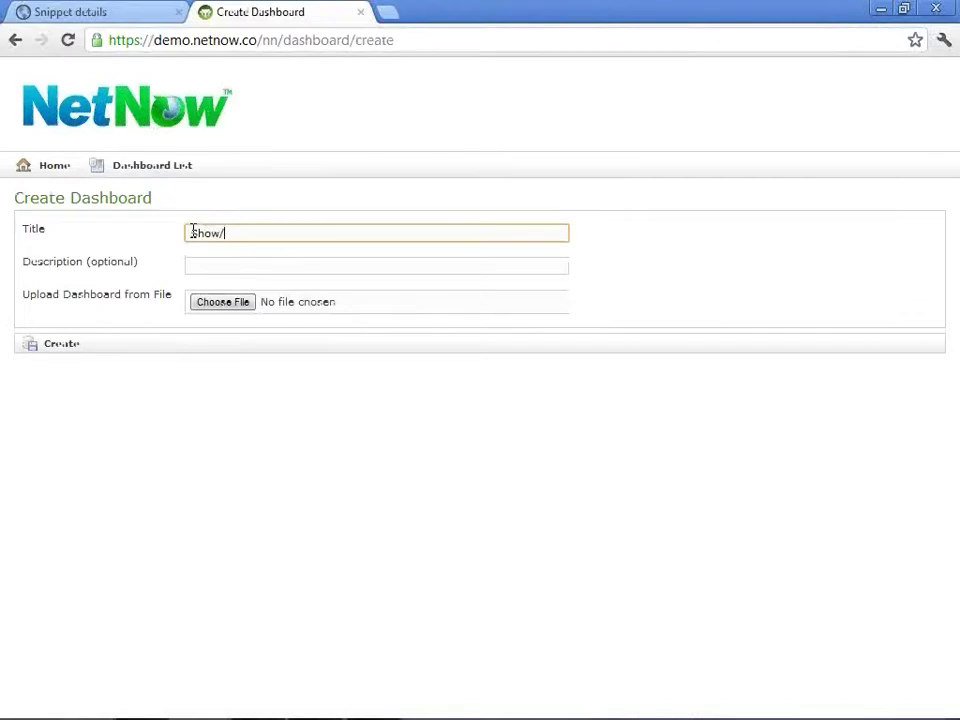
type("Show/Hide Example")
left_click(64, 350)
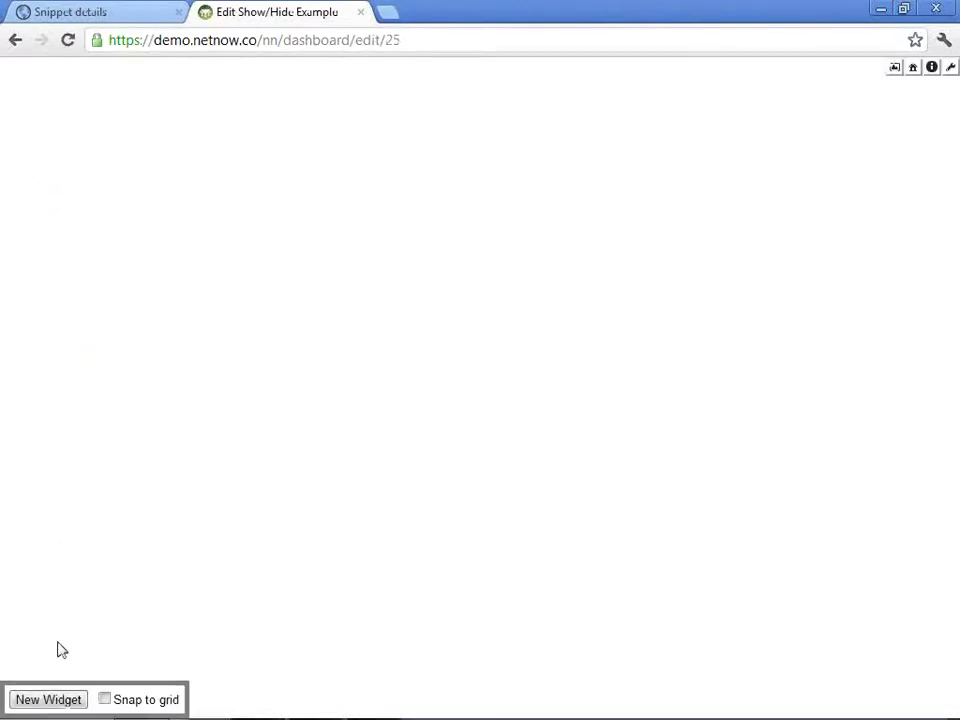
Add a Dynamic Text Box widget to the empty dashboard and close the widget gallery
left_click(55, 700)
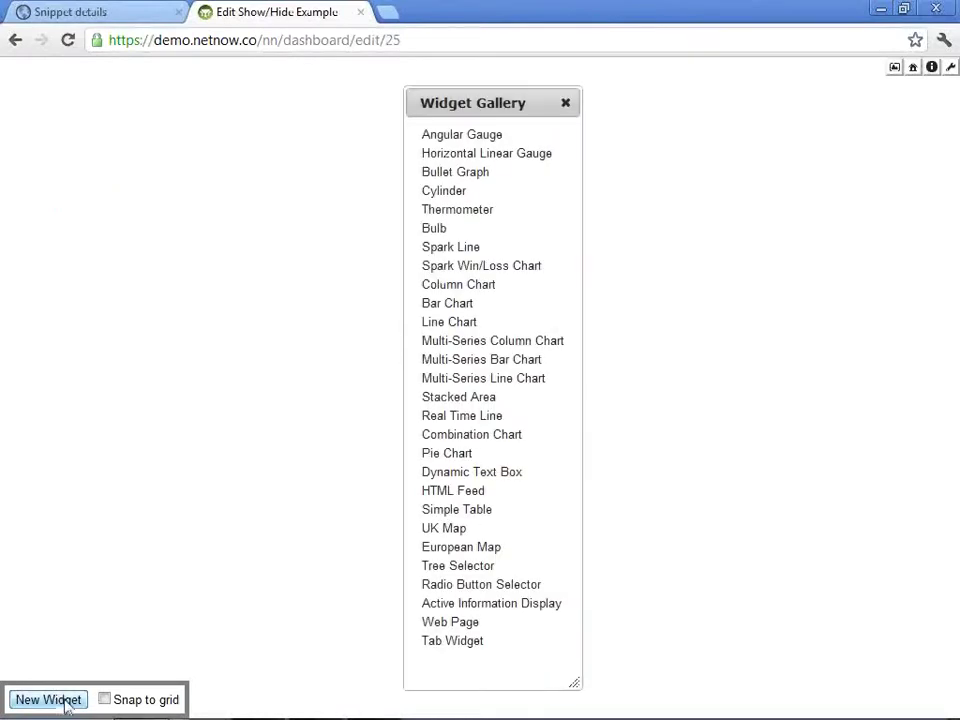
mouse_move(450, 478)
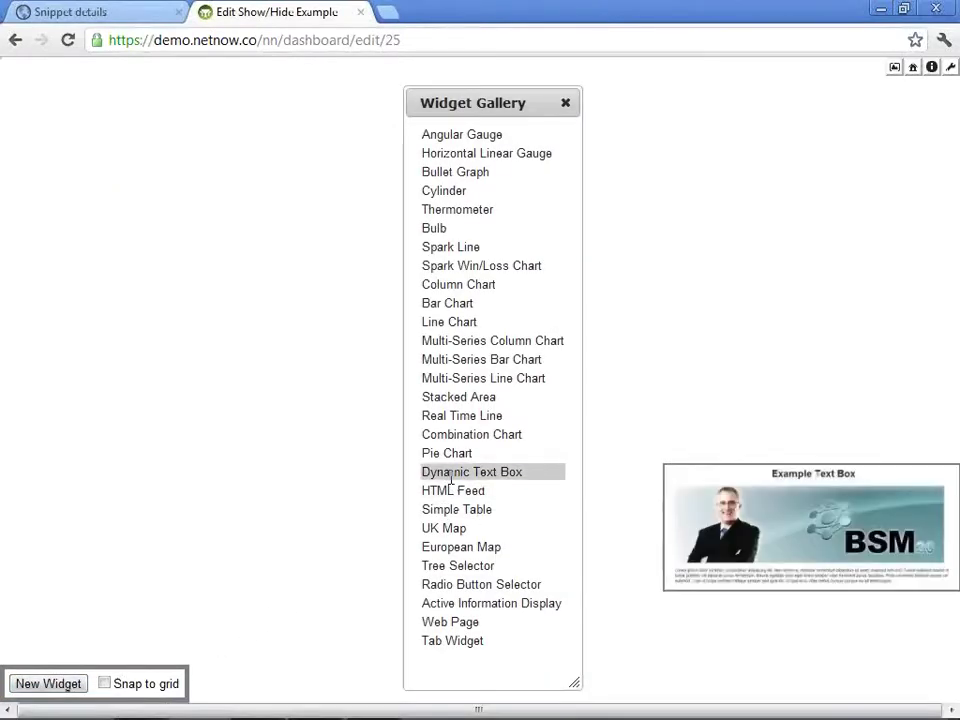
left_click(486, 432)
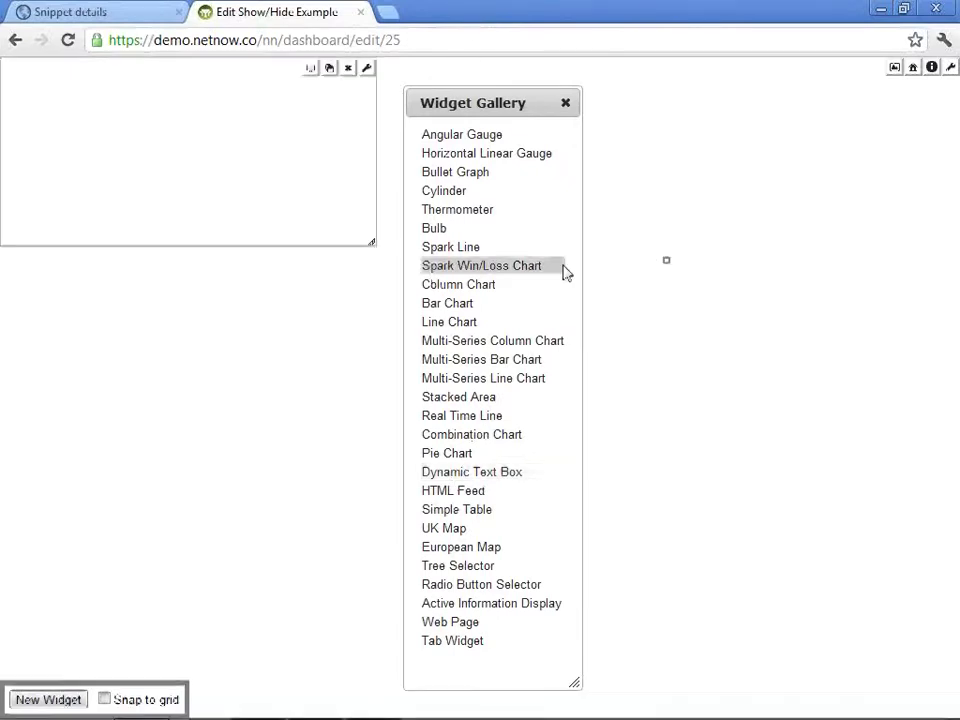
left_click(565, 103)
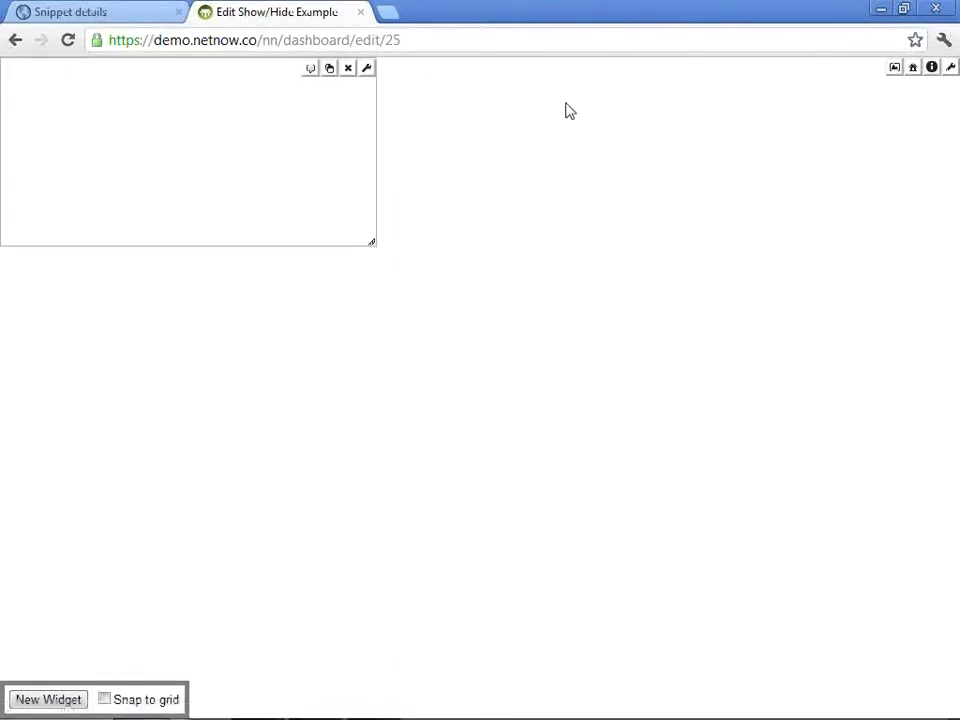
Open the first text box widget's properties and place the cursor in its Chart Template field
left_click(366, 69)
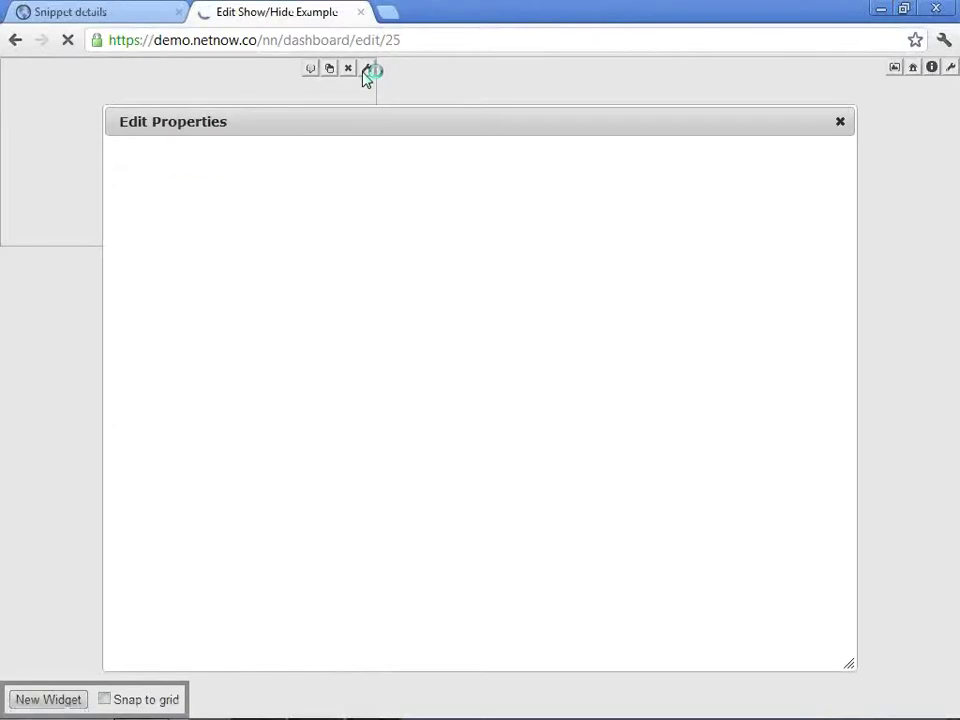
left_click_drag(820, 250, 821, 534)
left_click(391, 453)
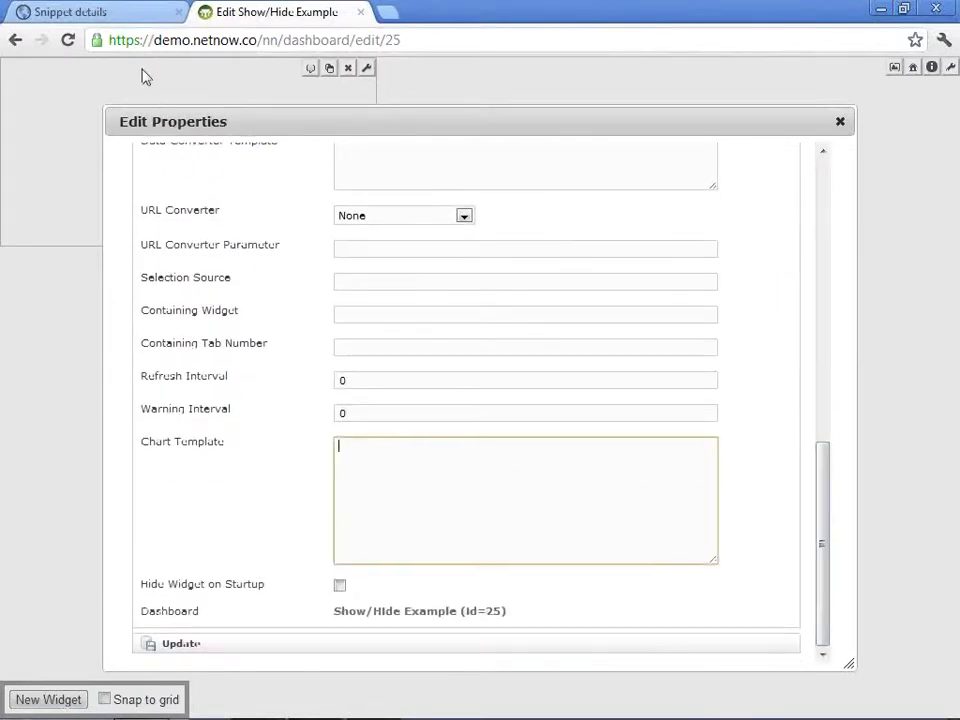
Copy the Step 1 button code, lines 8 to 14, from the show/hide snippet page
left_click(108, 16)
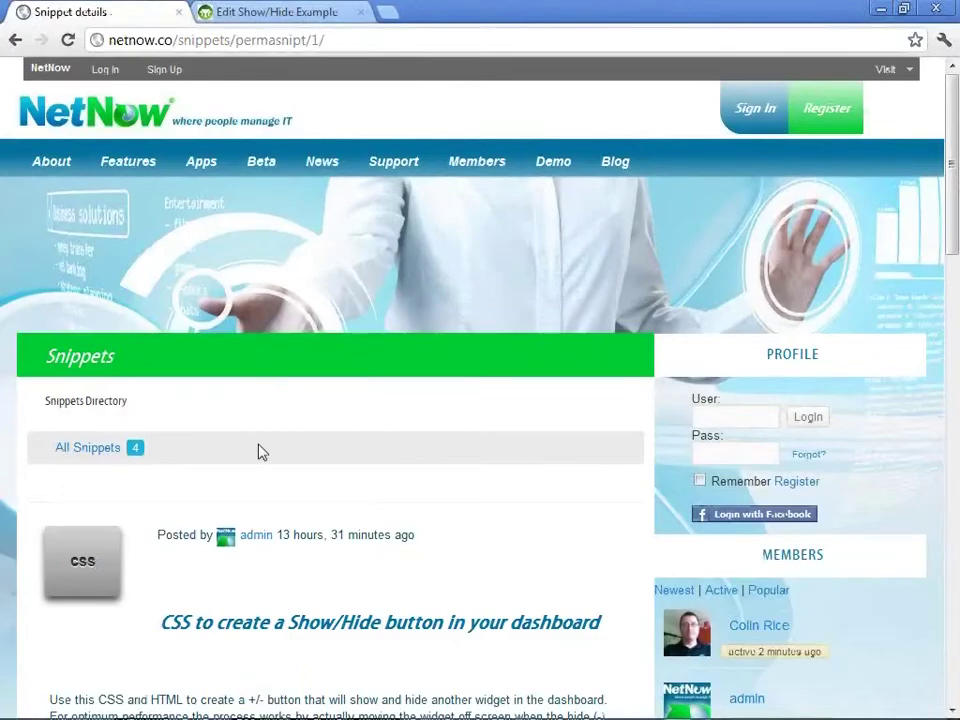
scroll(259, 450, "down", 3)
scroll(259, 447, "down", 5)
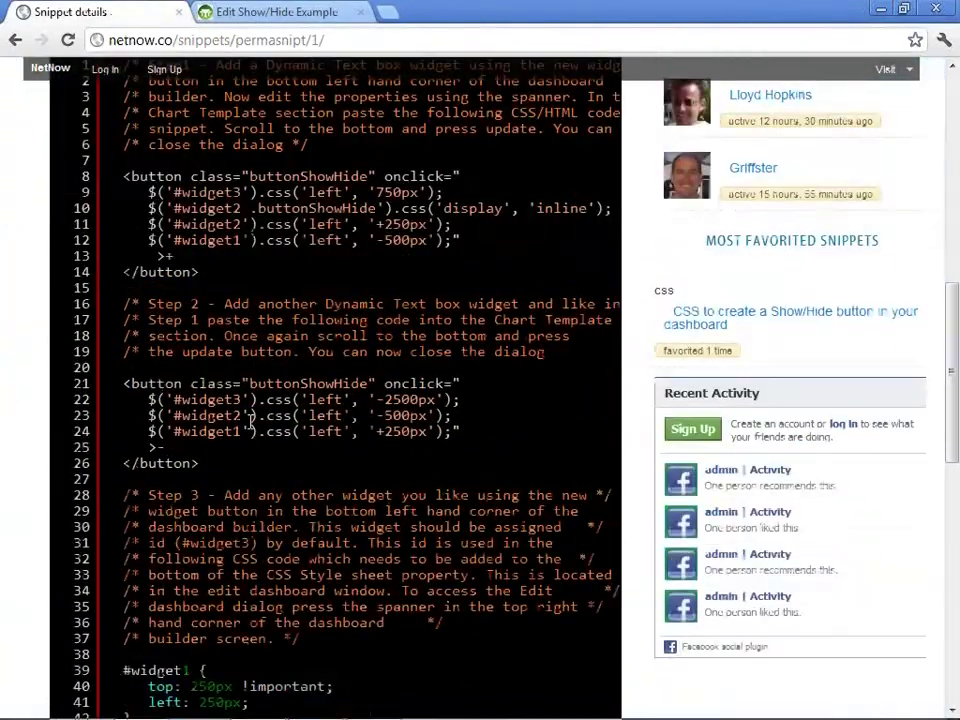
scroll(228, 372, "up", 1)
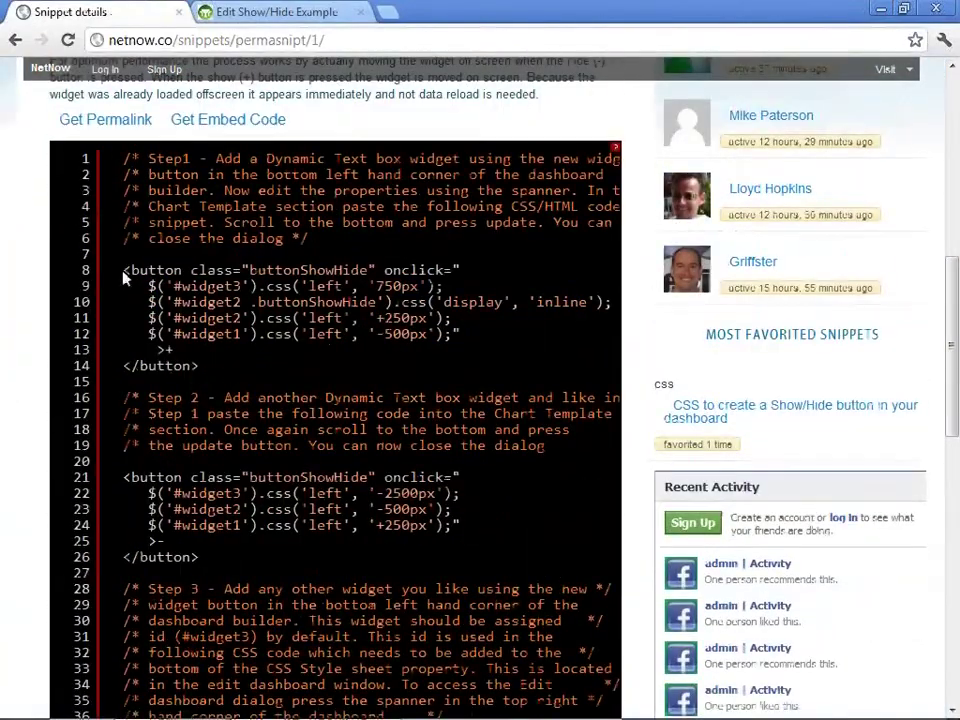
left_click_drag(123, 270, 217, 363)
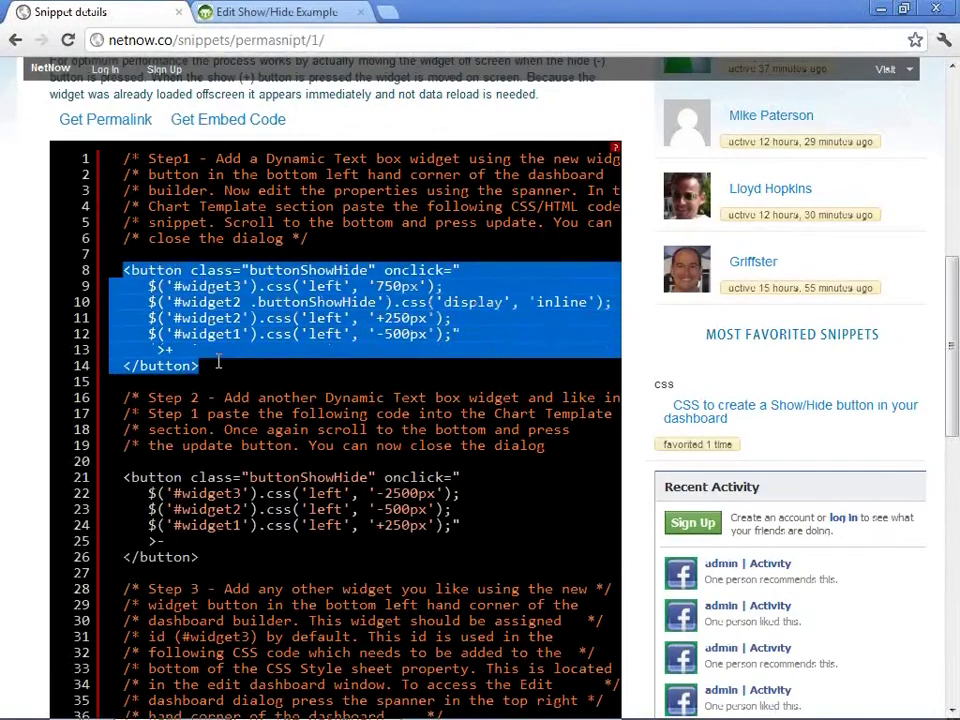
right_click(236, 325)
left_click(252, 342)
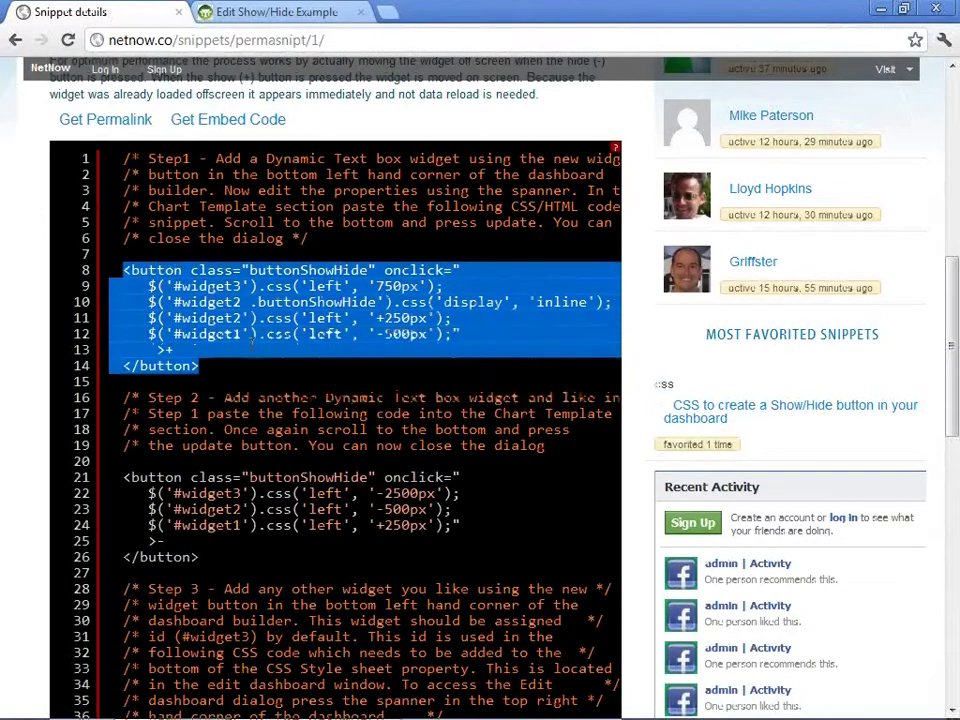
Paste the copied button code into the first widget's Chart Template, update the widget and close its properties
left_click(272, 14)
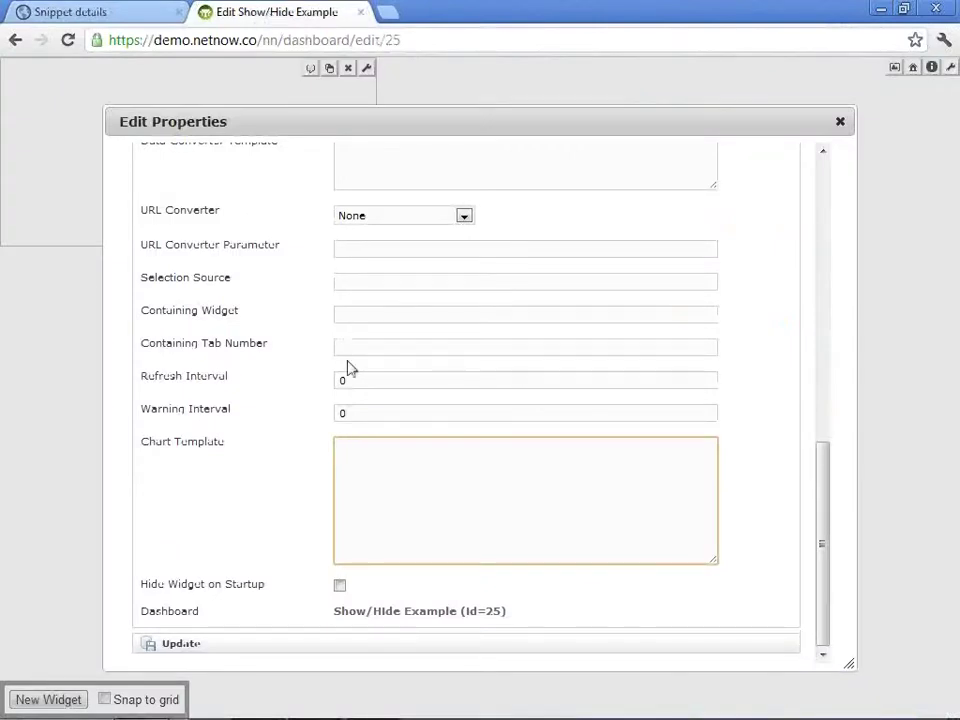
right_click(357, 448)
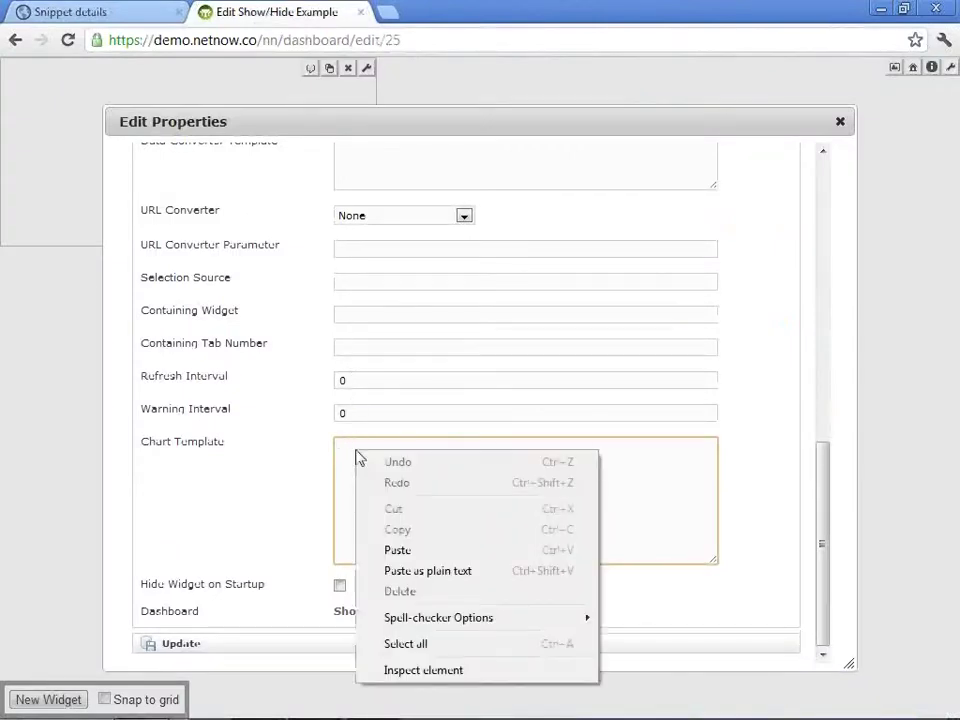
left_click(399, 551)
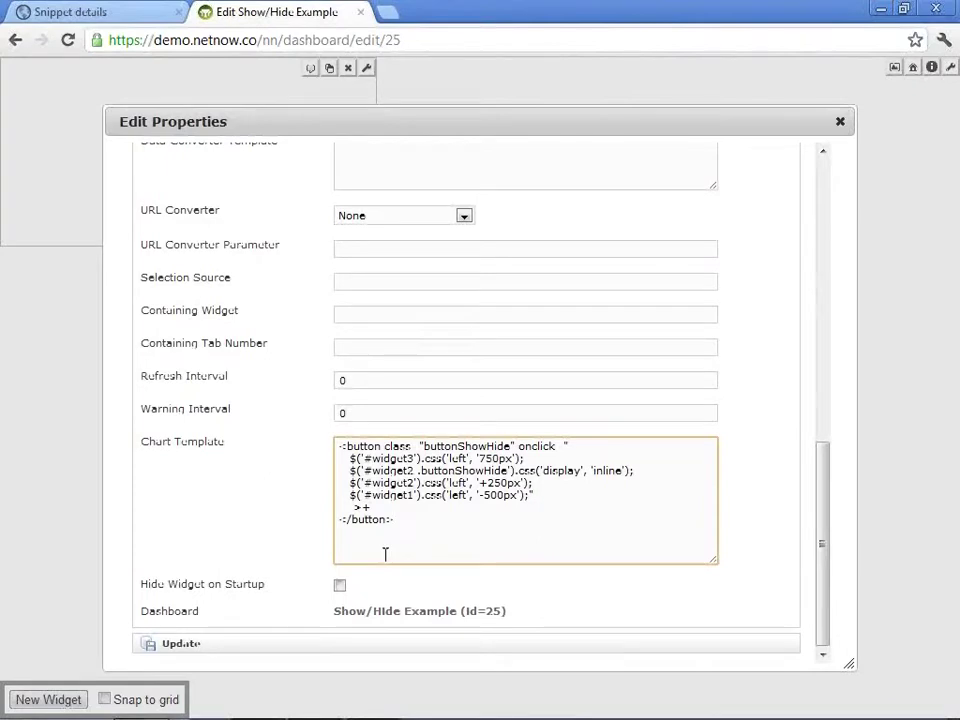
left_click(186, 647)
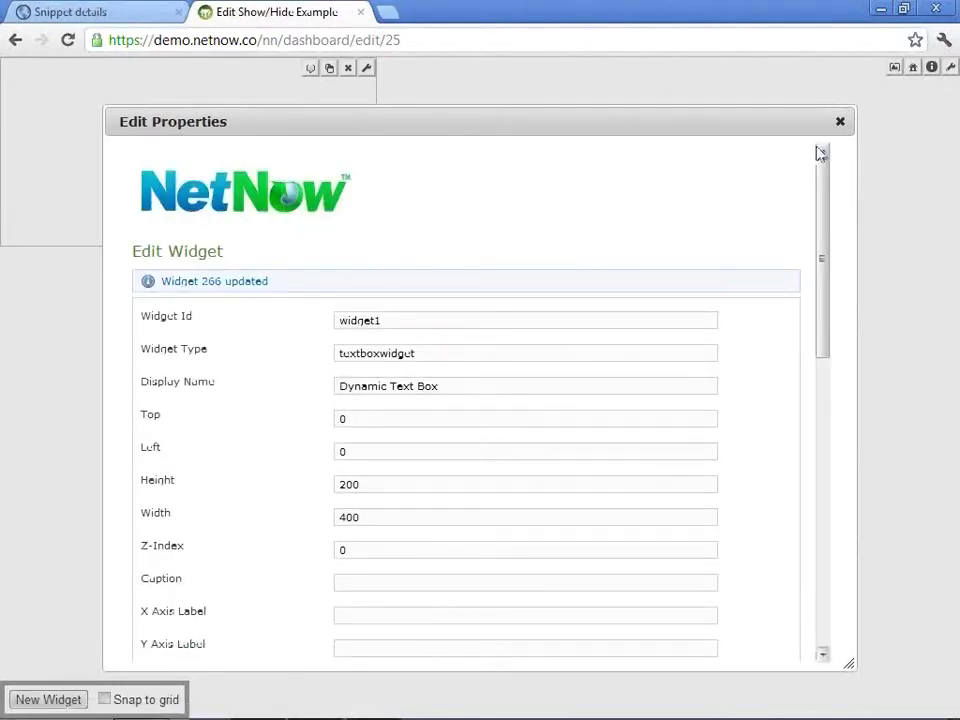
left_click(840, 124)
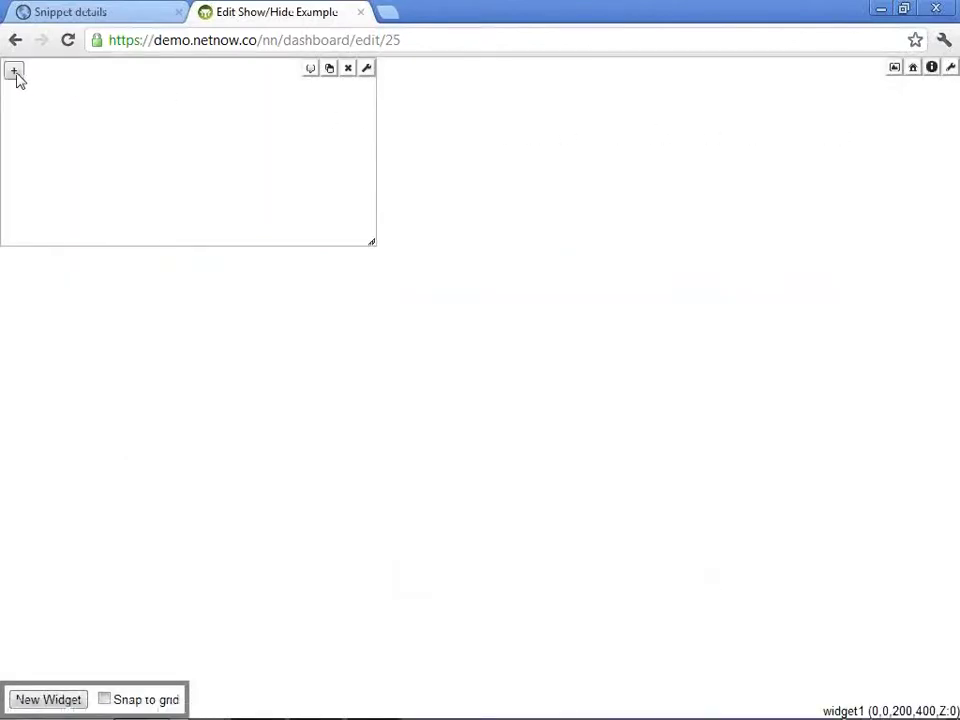
Move the + button widget down and slightly right on the dashboard, and add a second Dynamic Text Box widget
left_click_drag(88, 88, 153, 288)
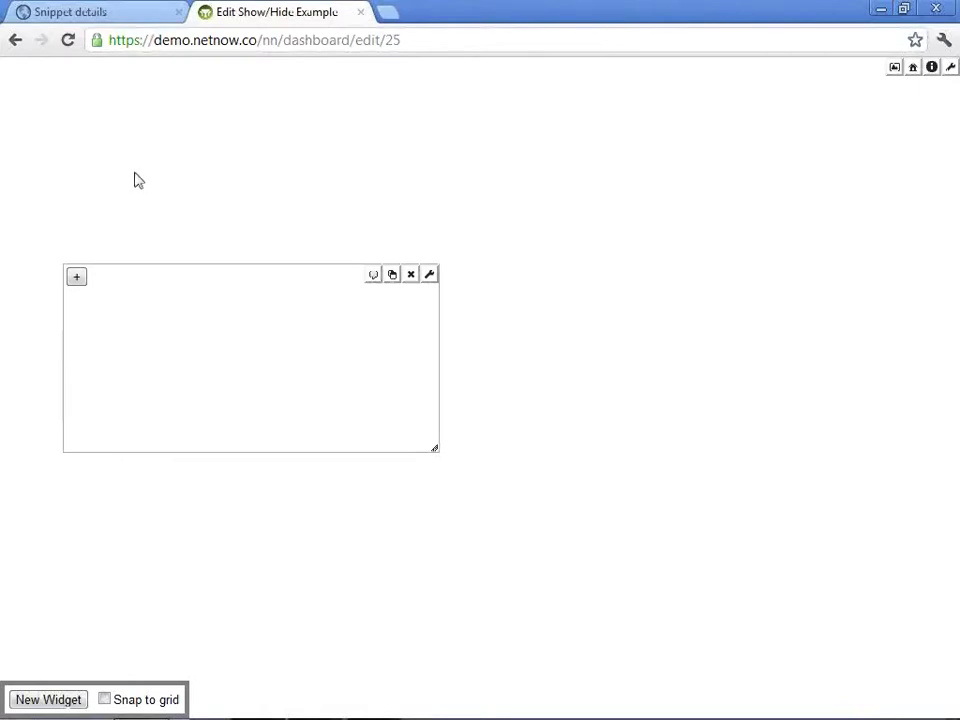
left_click(61, 700)
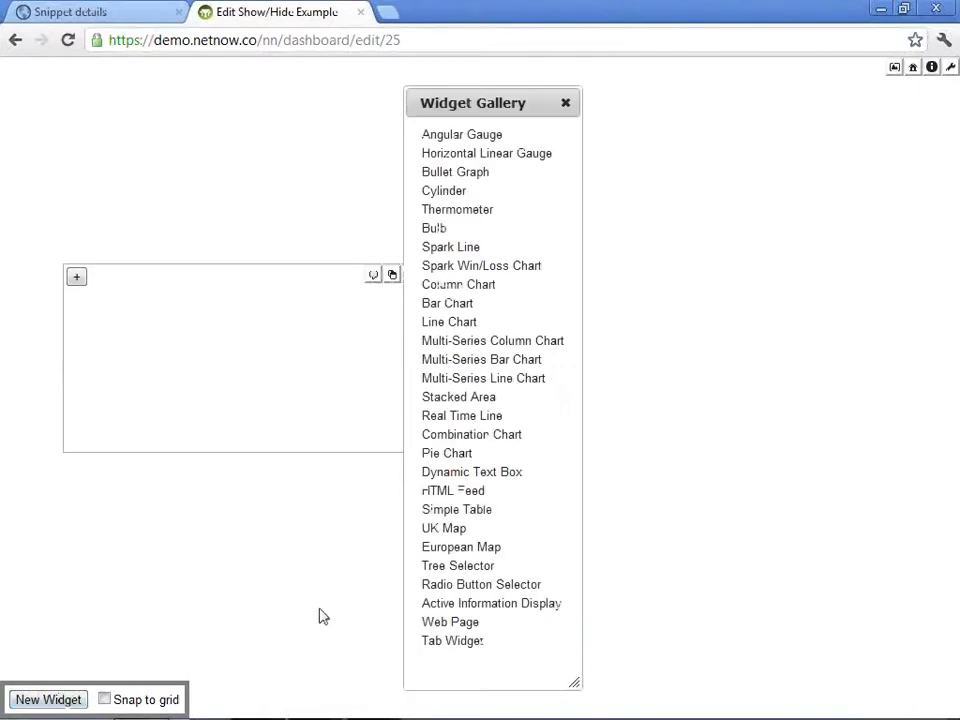
left_click(446, 472)
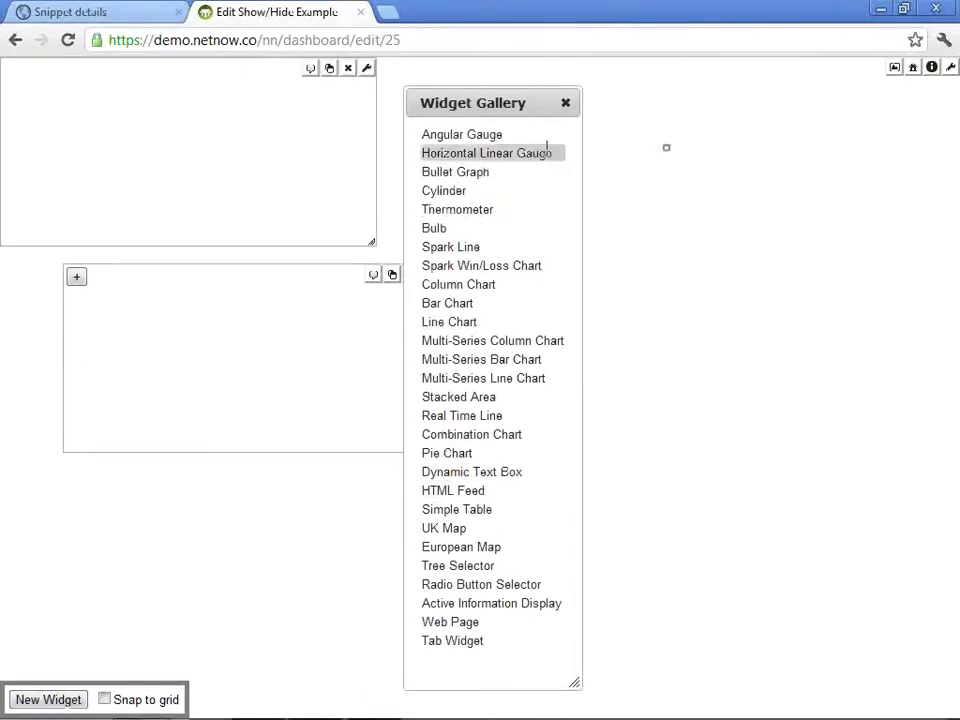
left_click(566, 104)
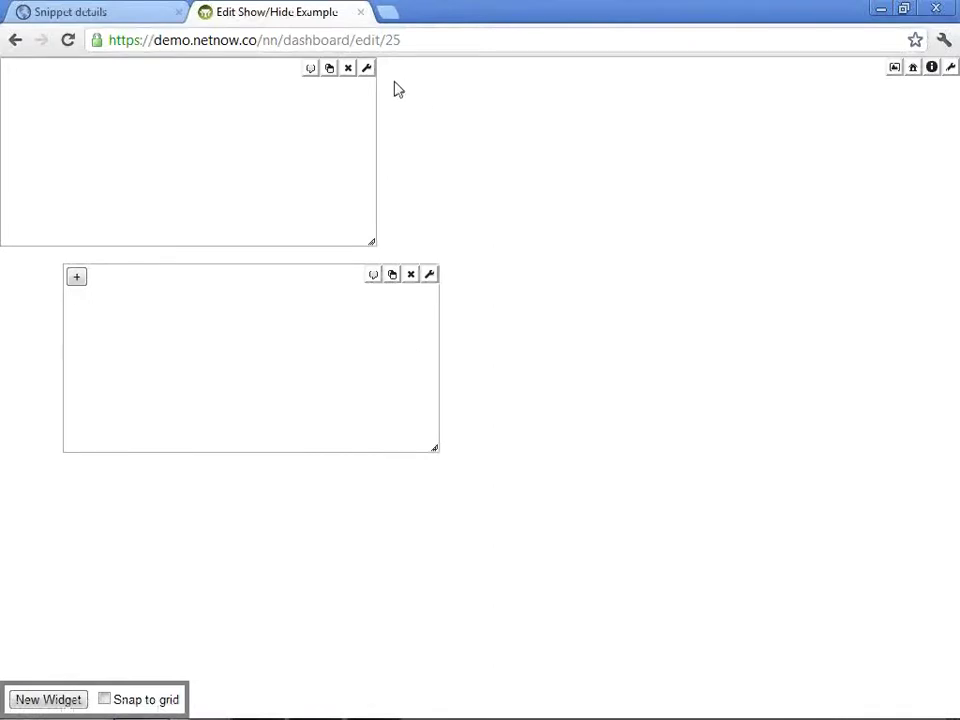
Open the second text box widget's properties and place the cursor in its Chart Template field
left_click(366, 70)
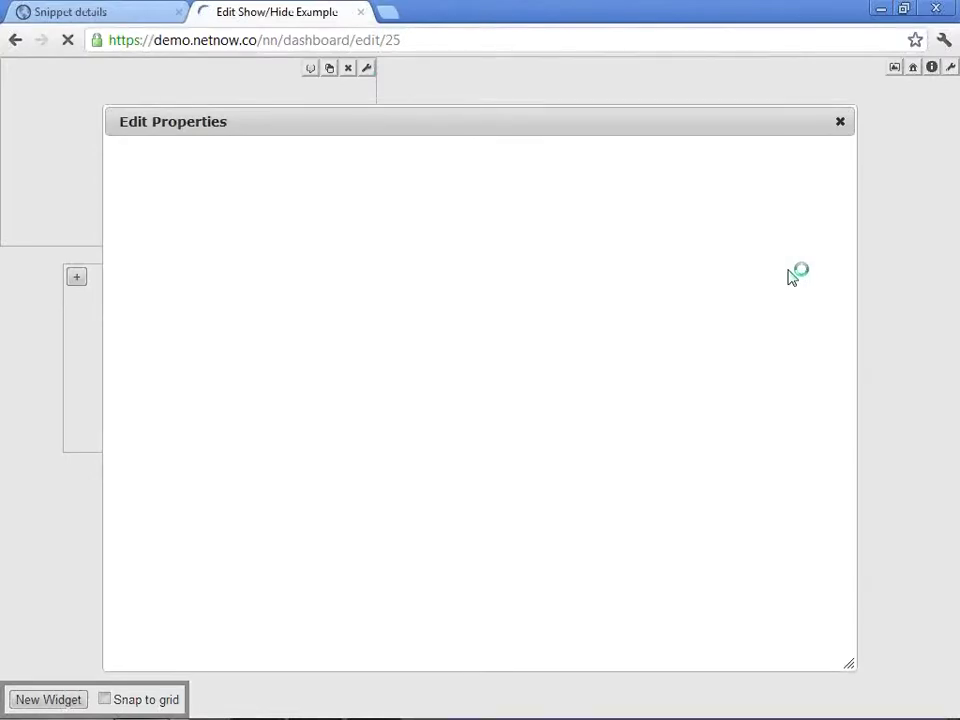
left_click_drag(826, 261, 827, 540)
left_click(502, 484)
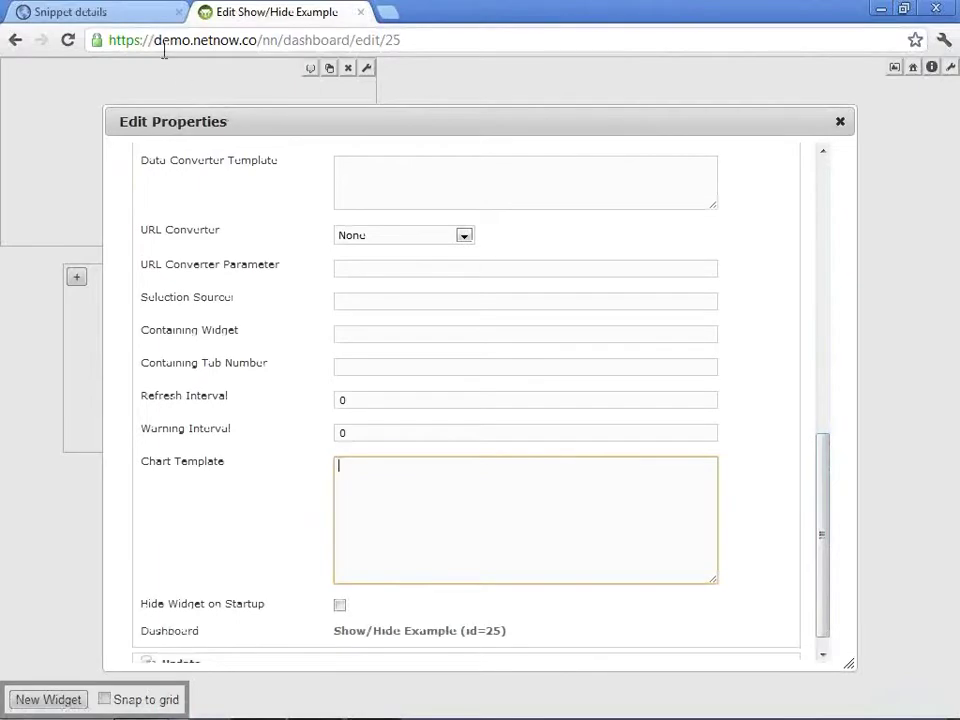
Copy the Step 2 button code, lines 21 to 26, from the show/hide snippet page
left_click(135, 15)
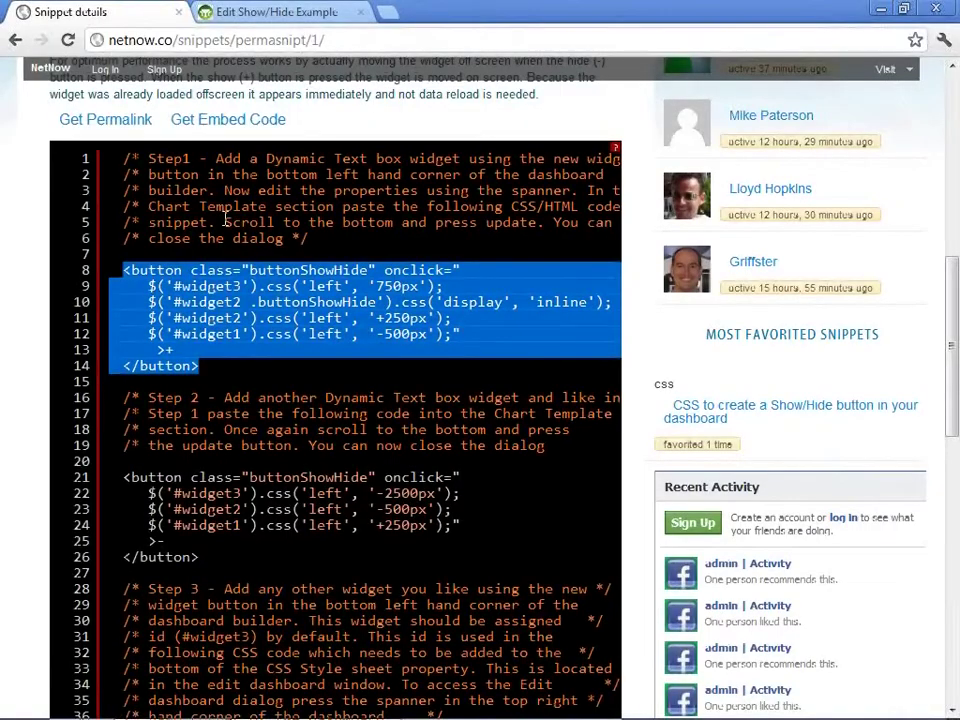
scroll(226, 220, "down", 4)
left_click_drag(125, 290, 210, 368)
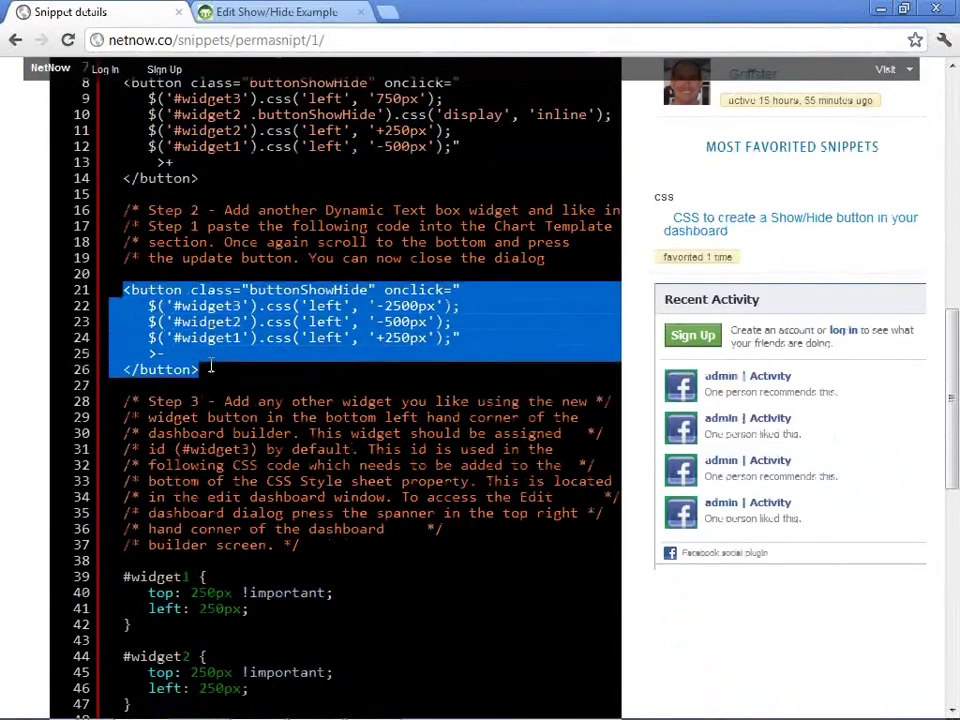
right_click(235, 341)
left_click(258, 355)
Paste the copied code into the second text box widget's Chart Template, update the widget and close its properties
left_click(265, 13)
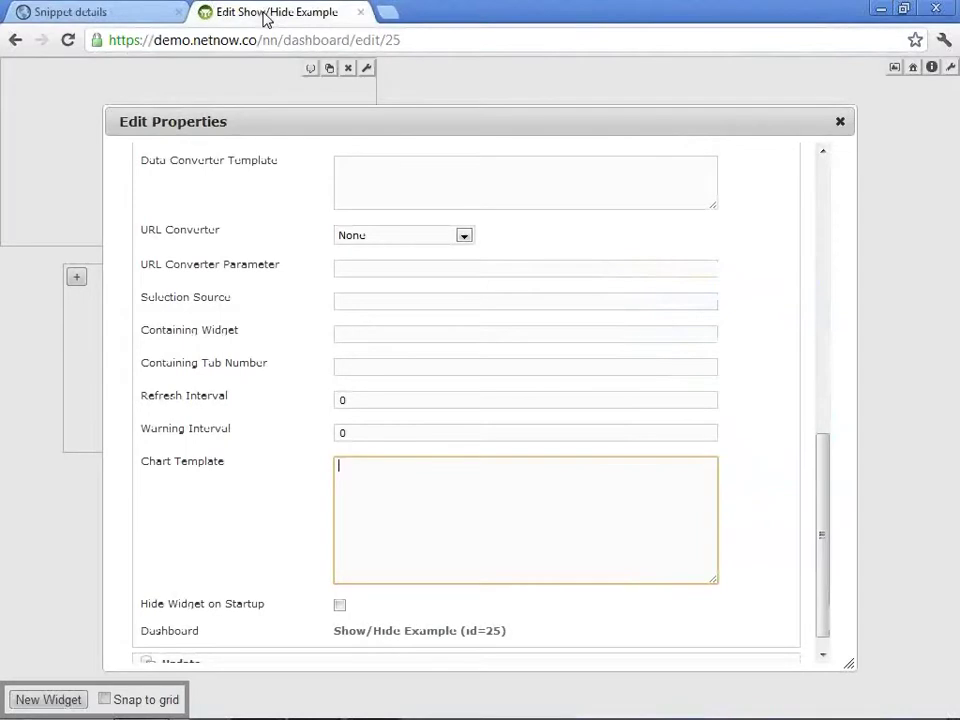
right_click(348, 475)
left_click(390, 574)
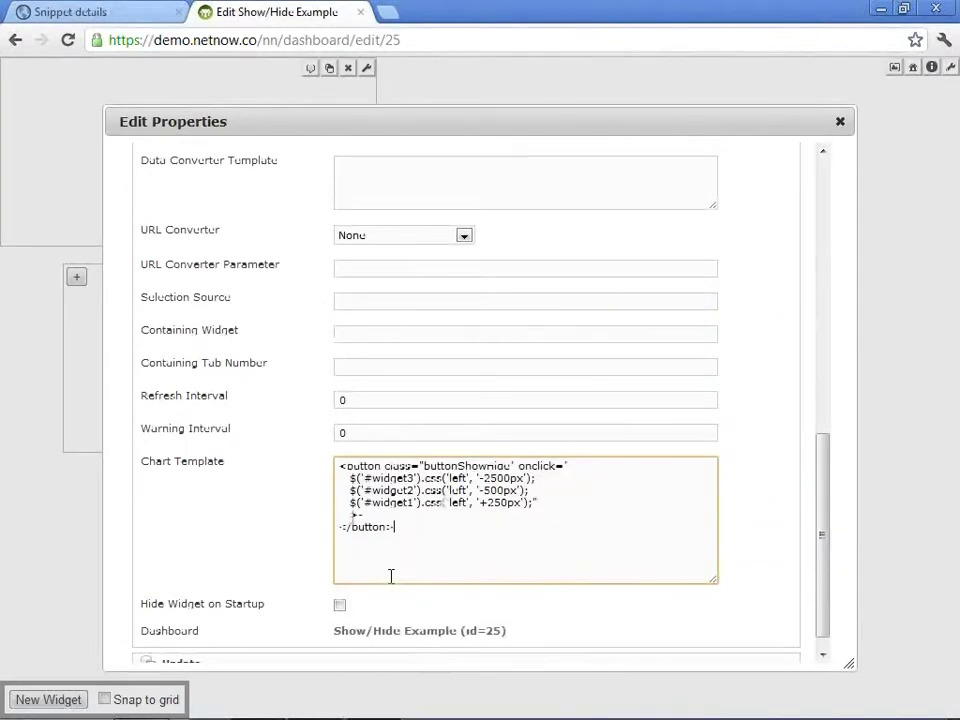
scroll(396, 578, "down", 1)
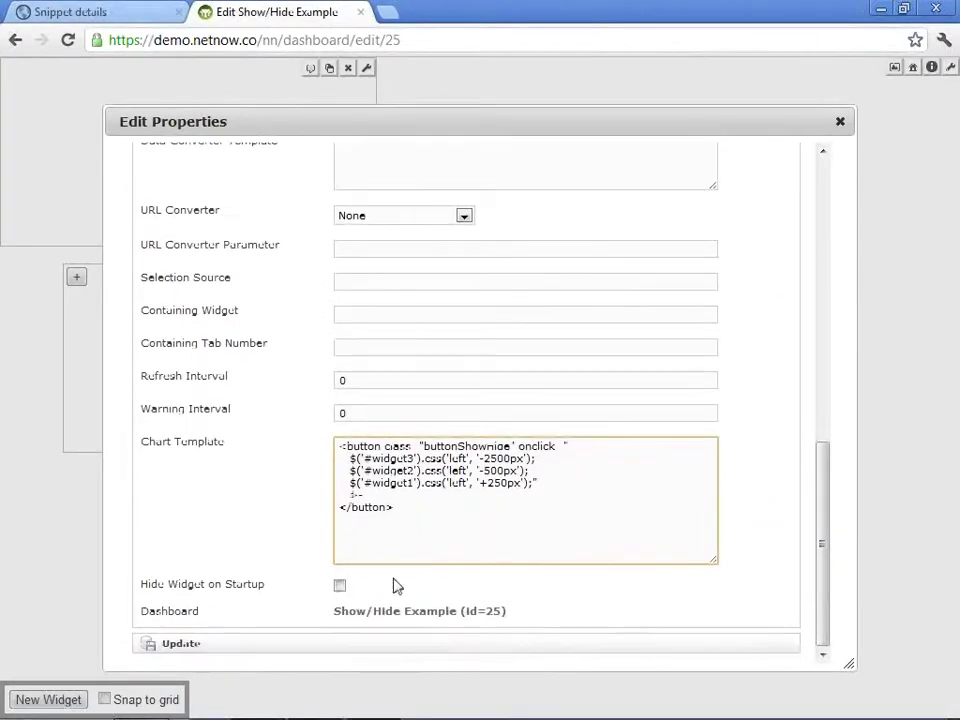
left_click(174, 650)
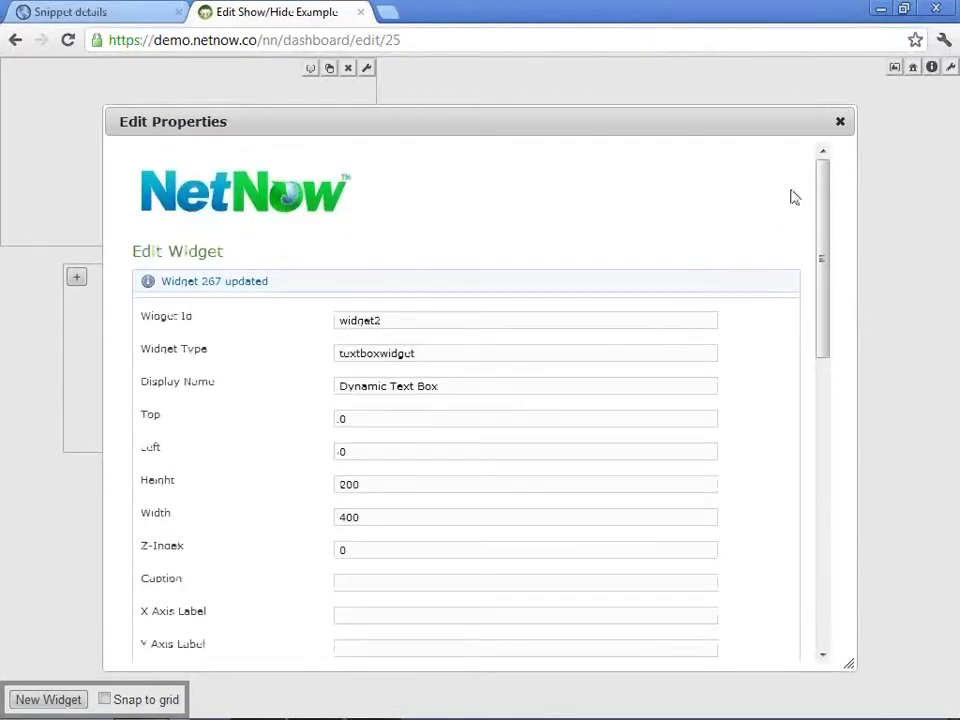
left_click(840, 123)
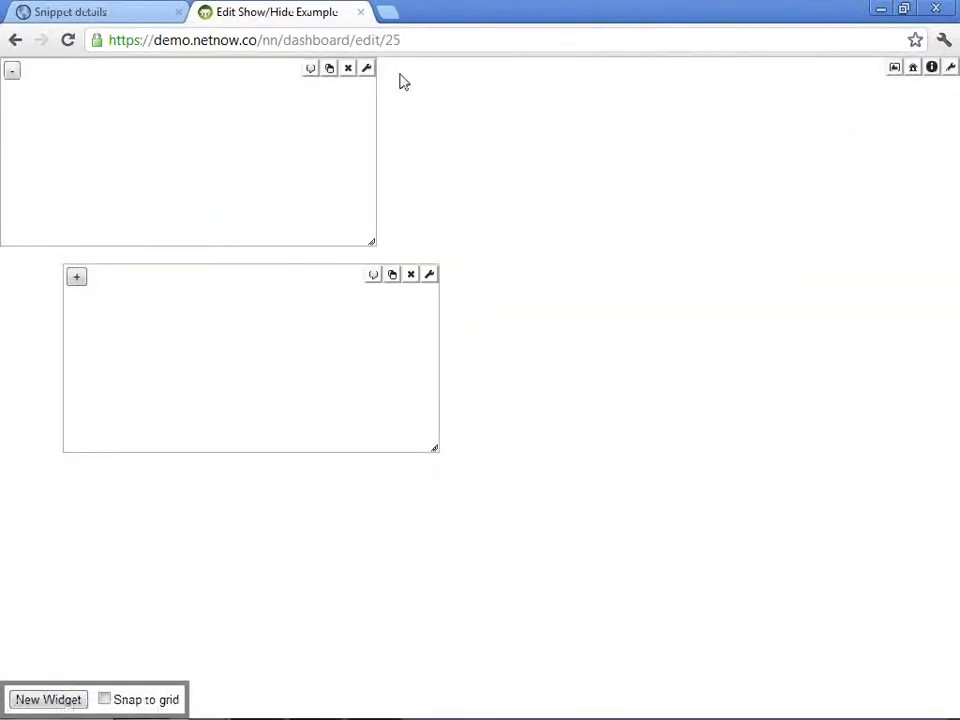
Place the - button widget just right of the + button, and add a Pie Chart widget to the right of both text boxes
left_click_drag(58, 81, 163, 291)
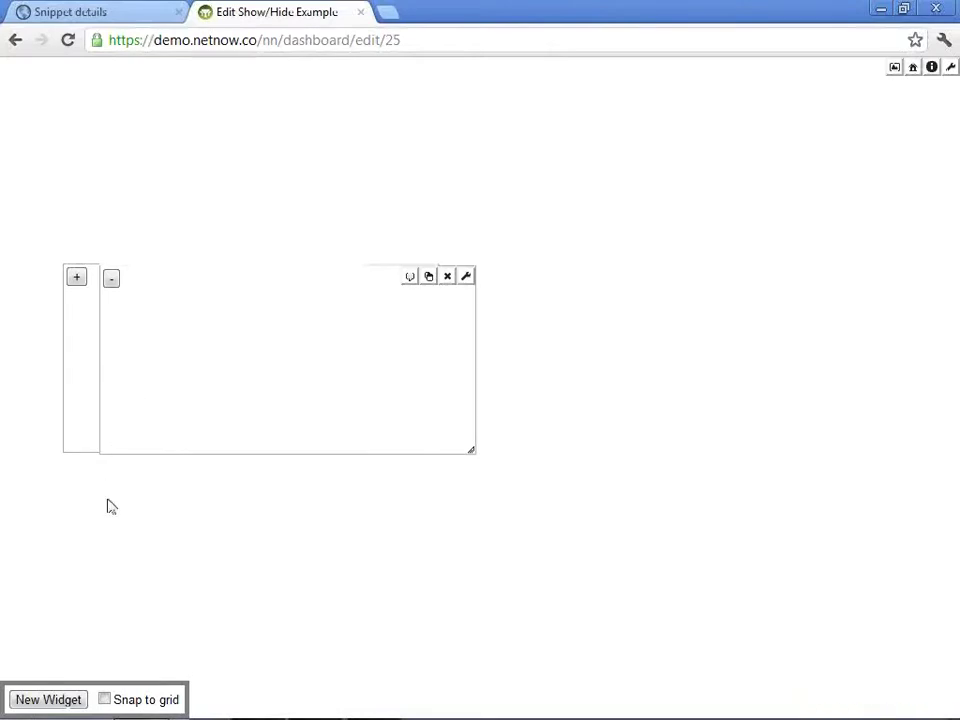
left_click(54, 704)
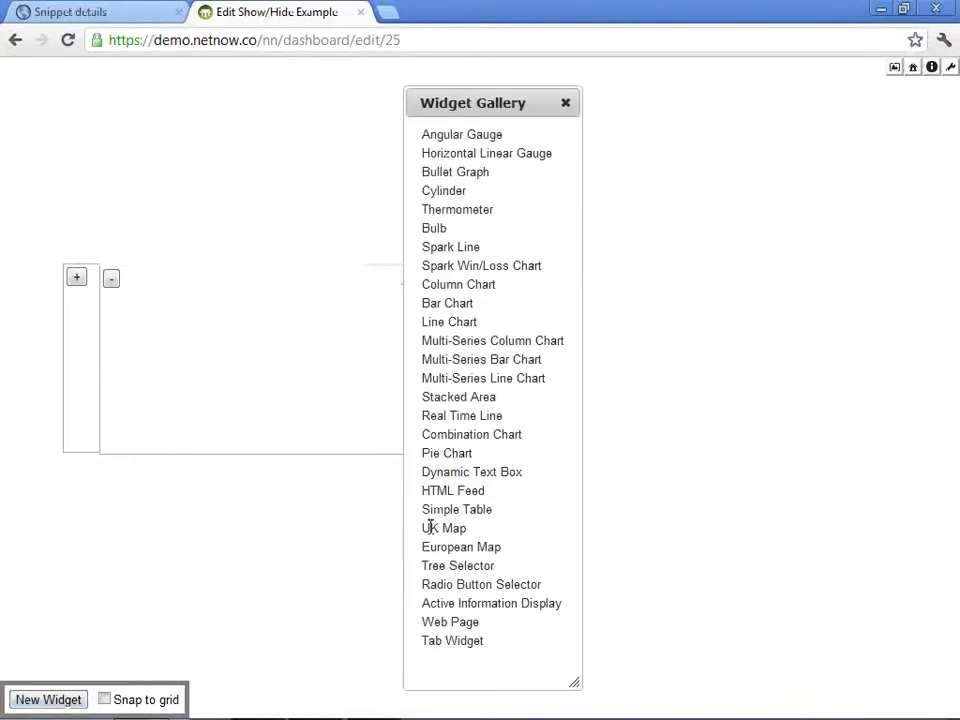
mouse_move(453, 455)
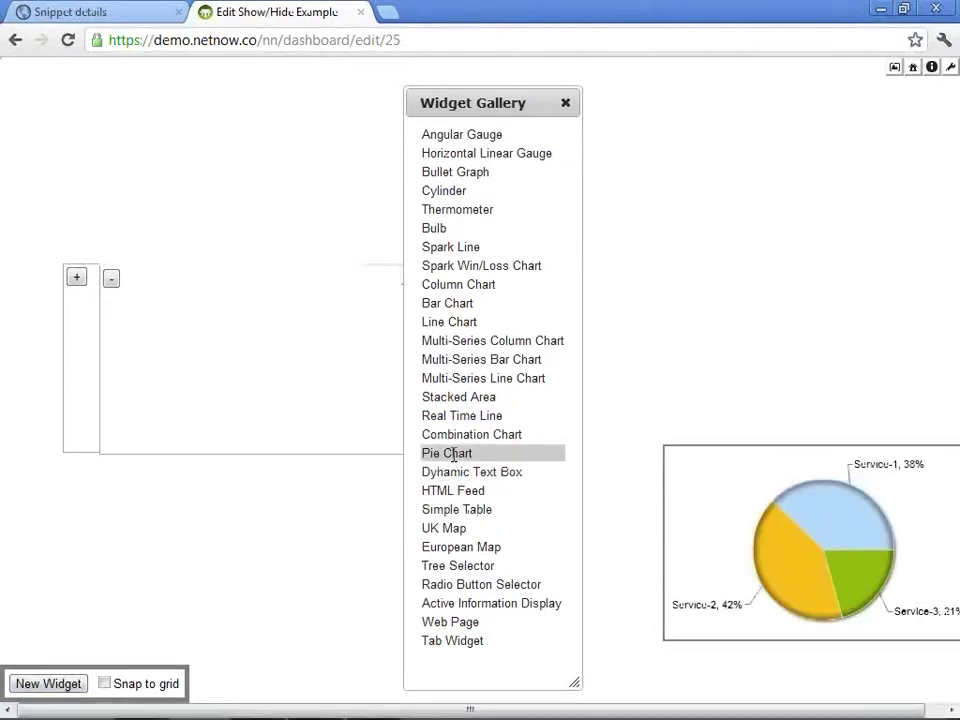
left_click(453, 455)
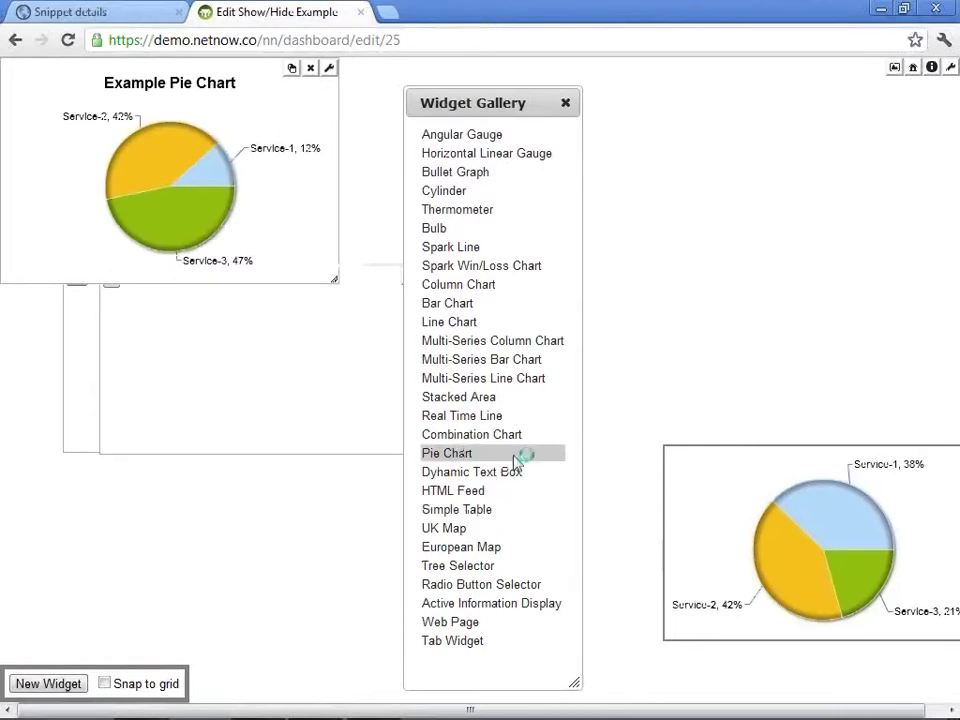
left_click(566, 104)
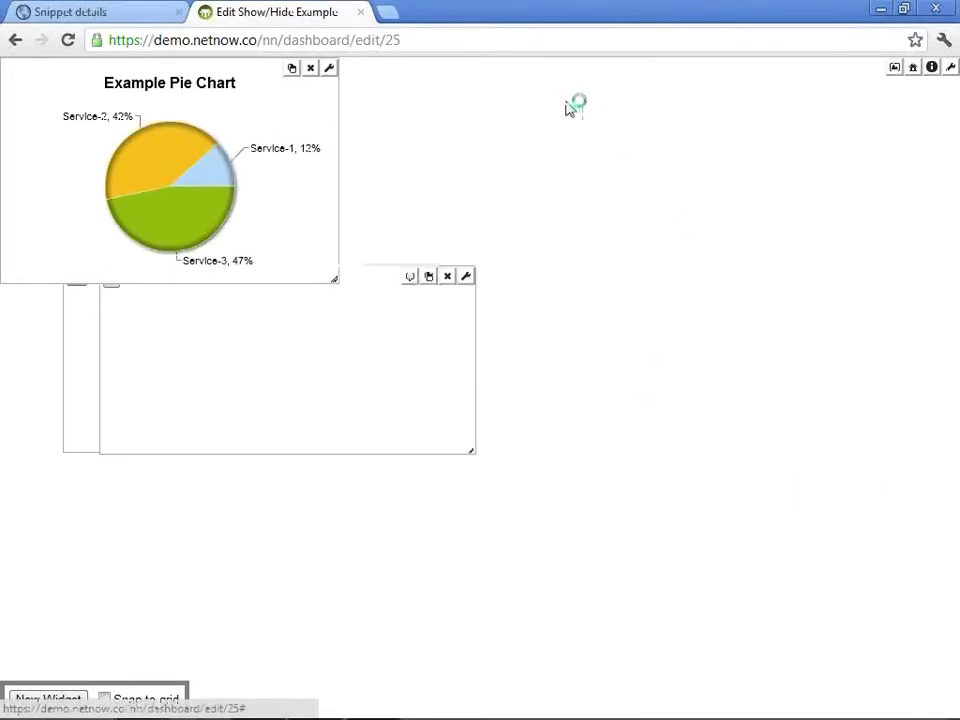
left_click_drag(221, 96, 808, 308)
left_click_drag(805, 297, 808, 294)
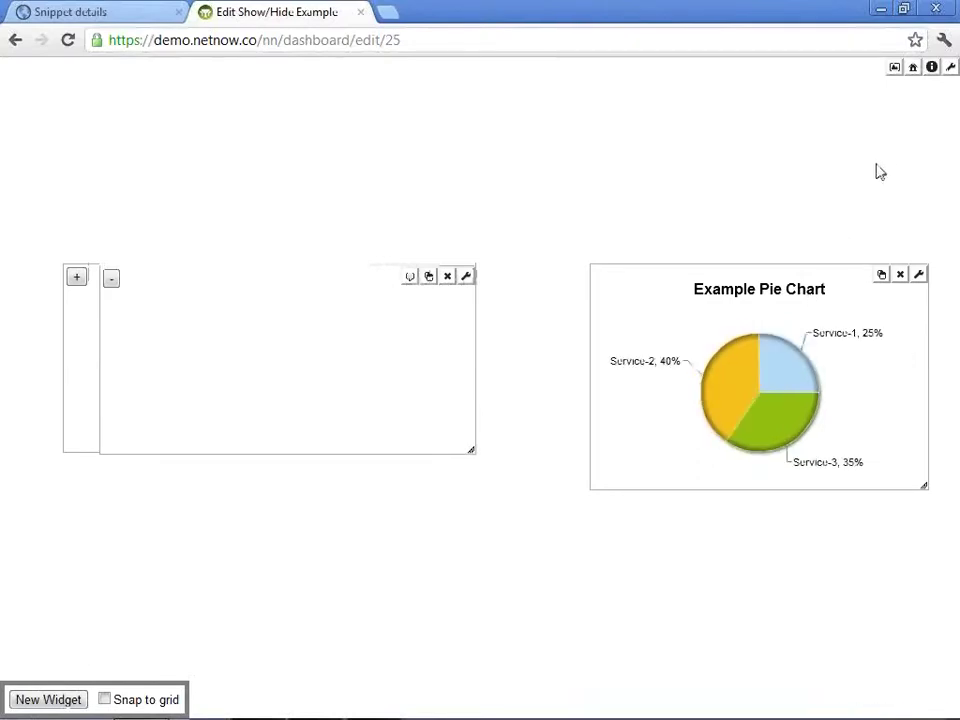
Open the dashboard's properties, and copy the #widget1, #widget2 and #widget3 CSS rules, lines 39 to 52, from the snippet page
left_click(950, 70)
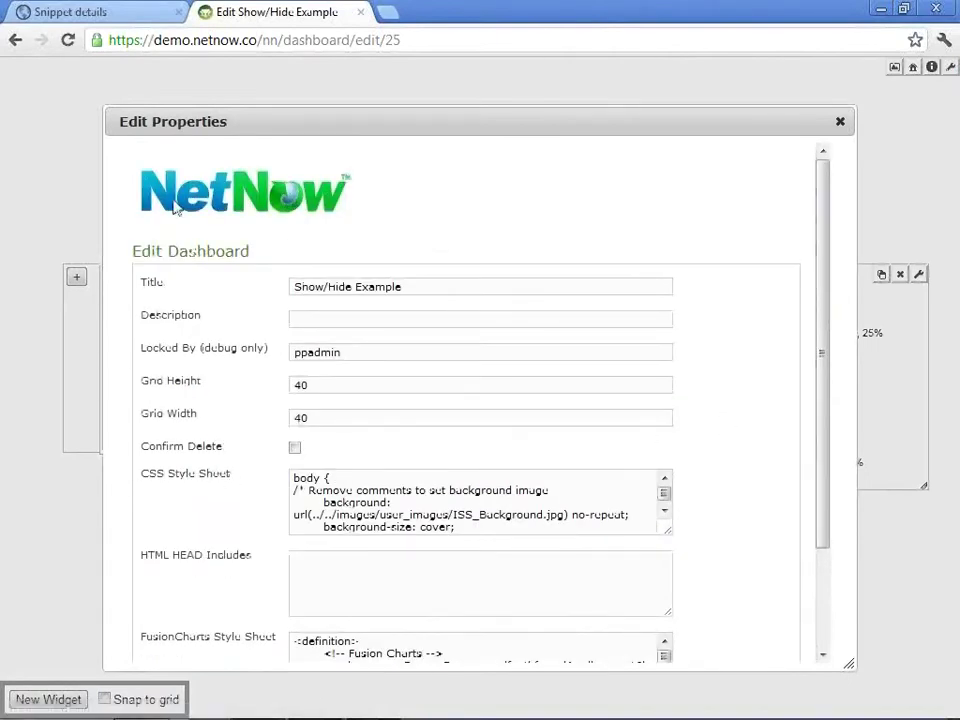
left_click(133, 14)
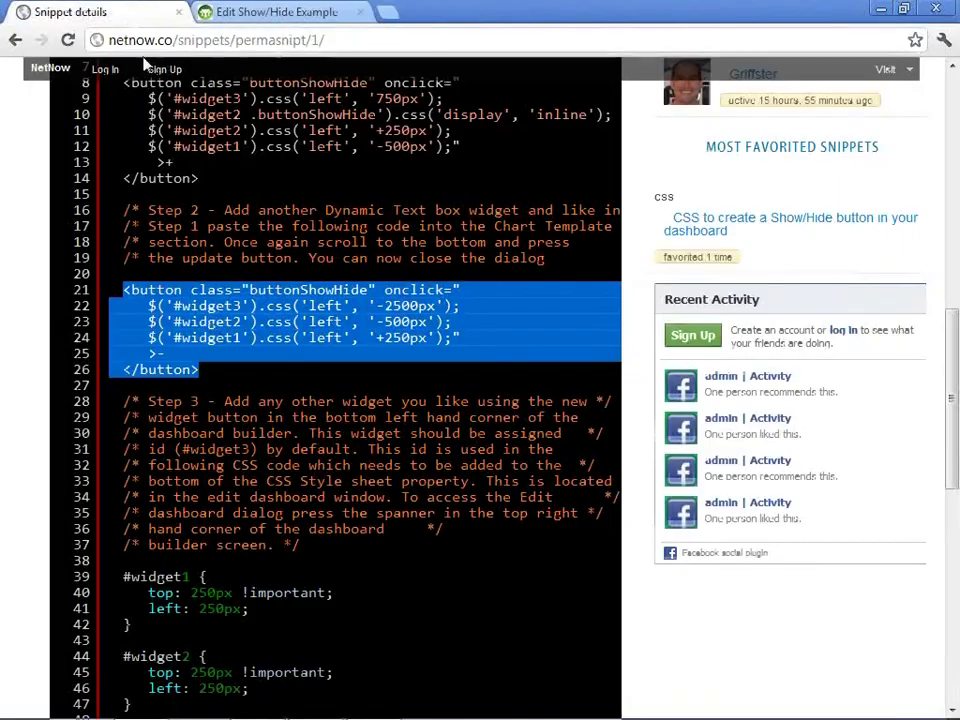
scroll(181, 380, "down", 3)
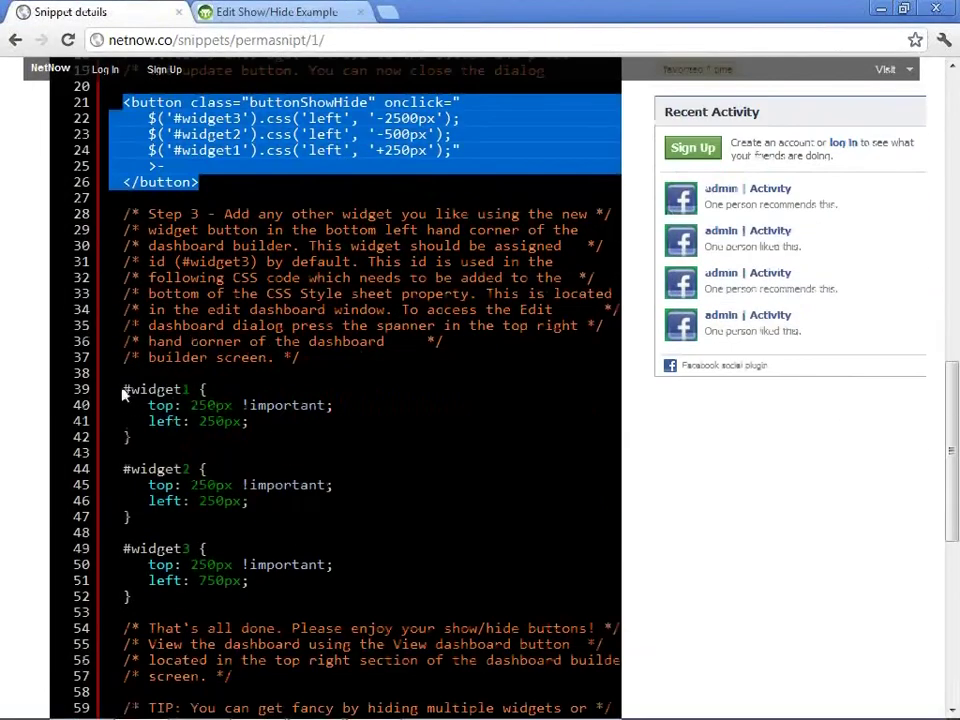
left_click_drag(125, 388, 196, 590)
right_click(203, 546)
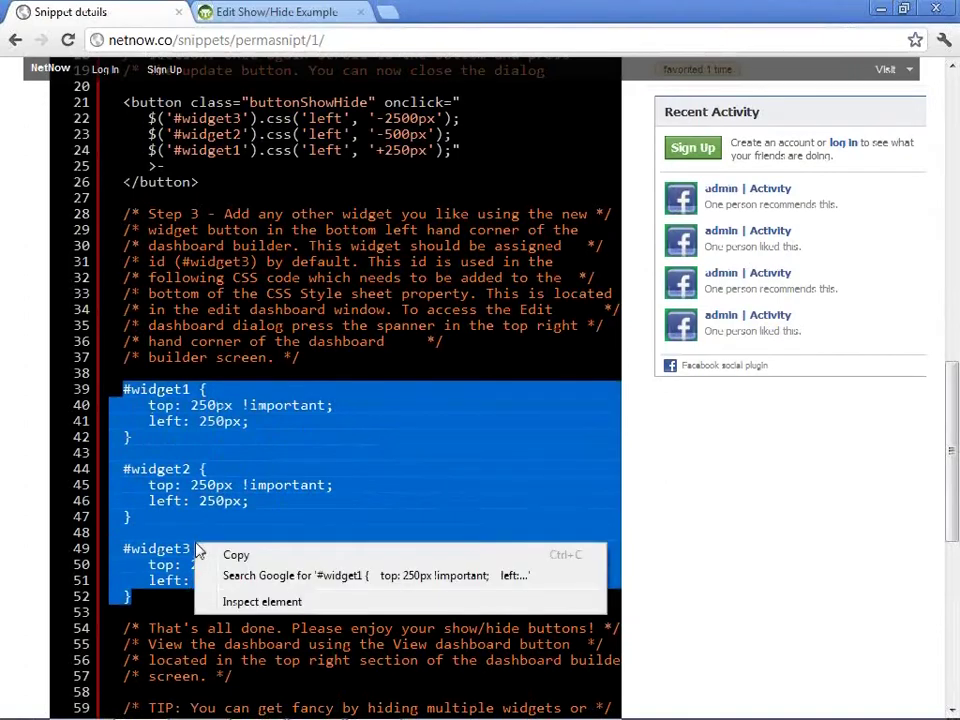
left_click(238, 557)
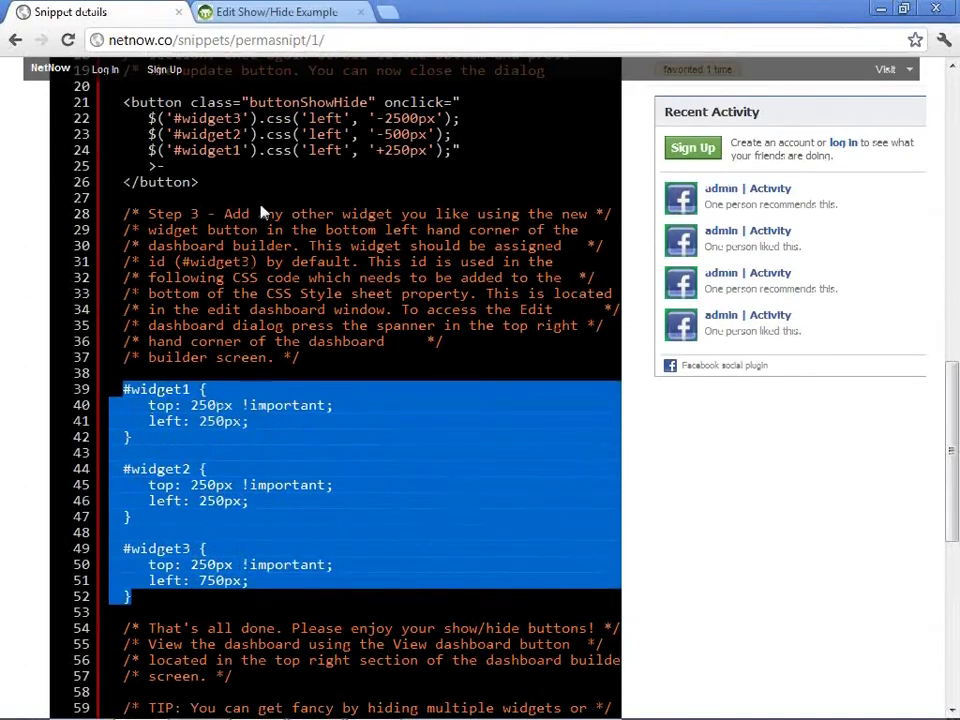
Paste the copied CSS rules at the end of the dashboard's CSS Style Sheet, update the dashboard and close its properties
left_click(207, 14)
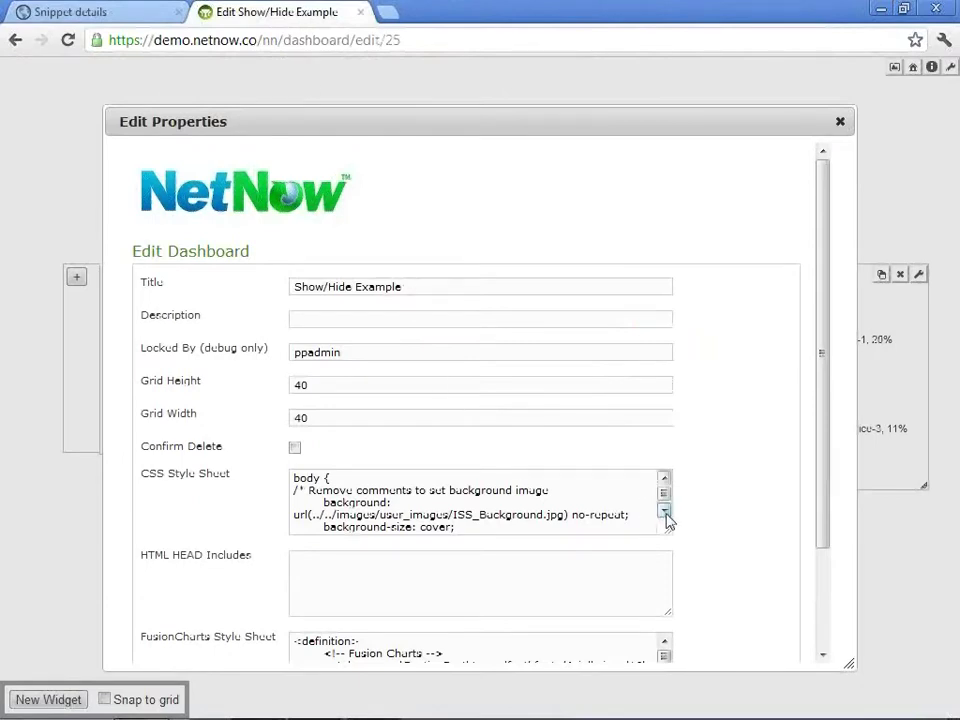
scroll(664, 515, "down", 5)
left_click(438, 522)
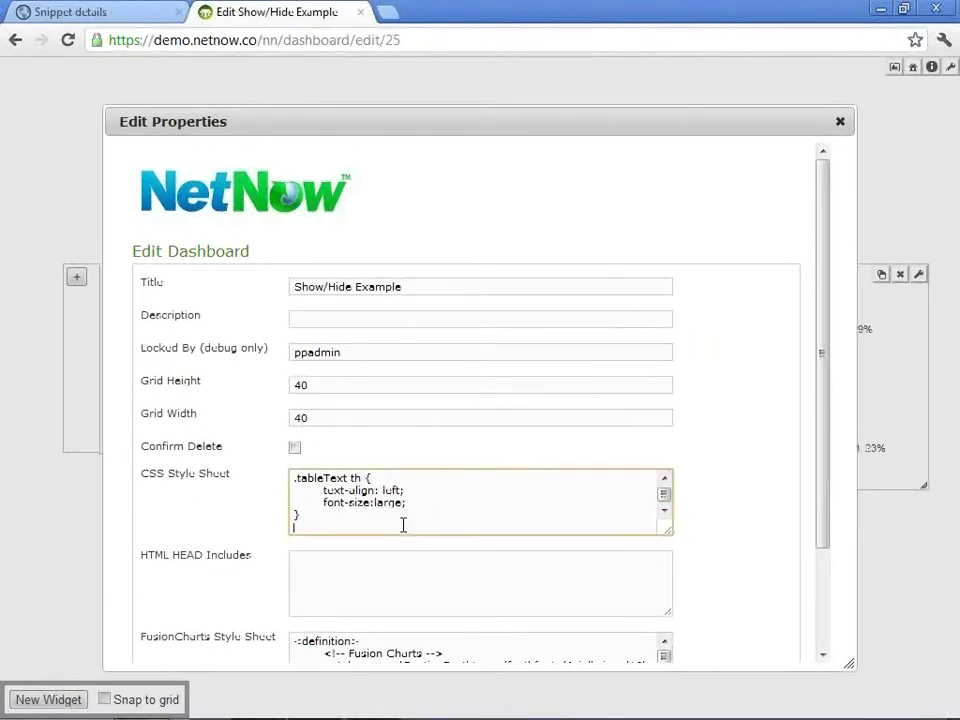
right_click(403, 525)
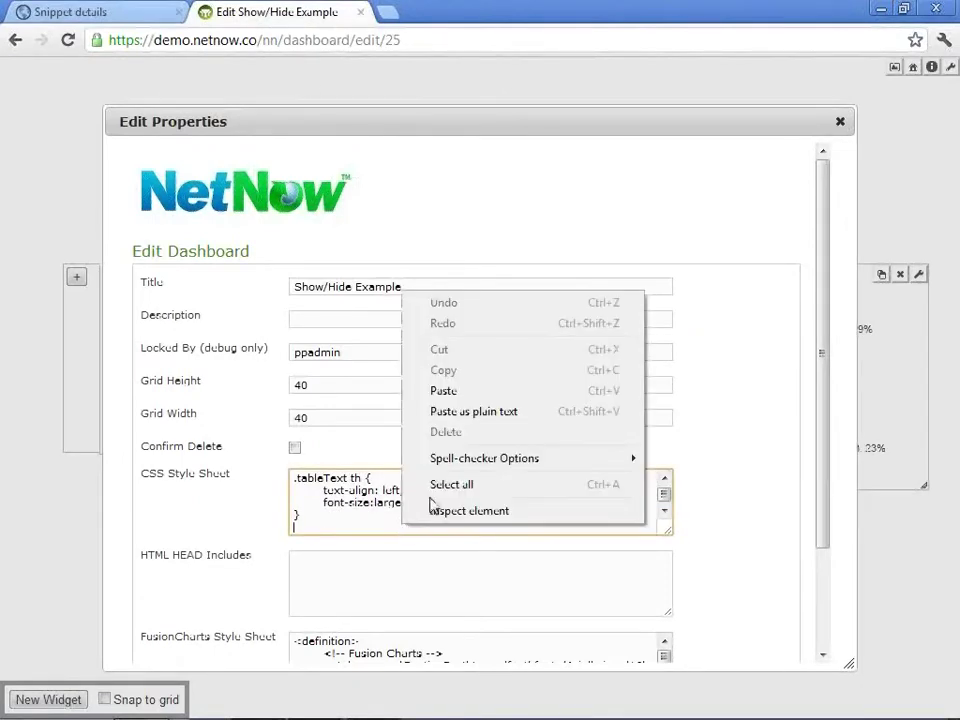
left_click(447, 391)
scroll(328, 597, "down", 3)
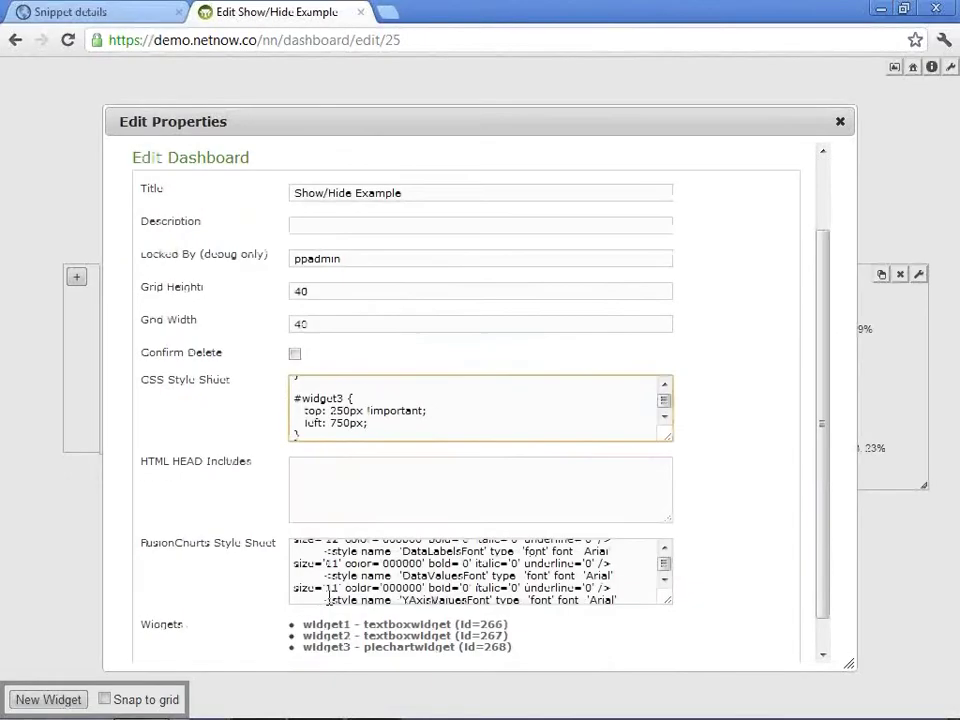
scroll(250, 607, "down", 2)
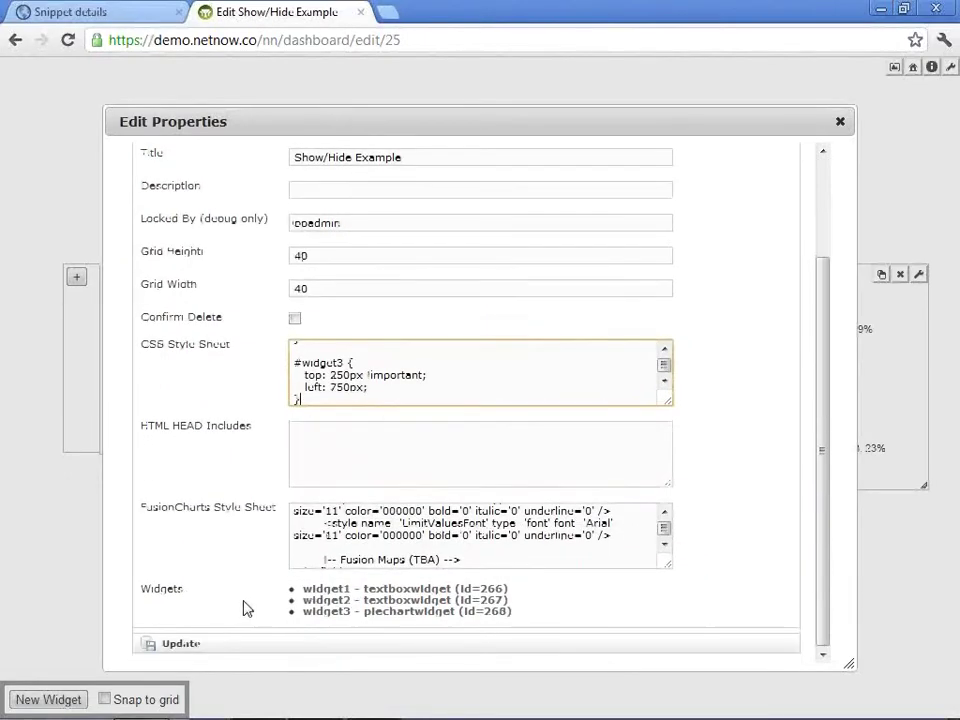
left_click(182, 648)
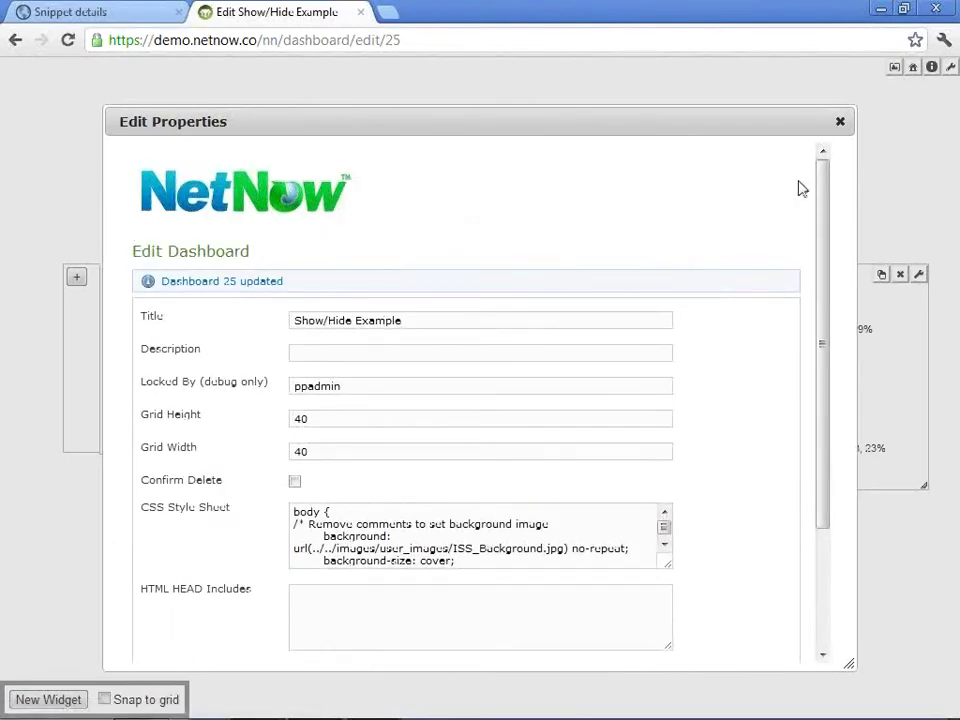
left_click(839, 124)
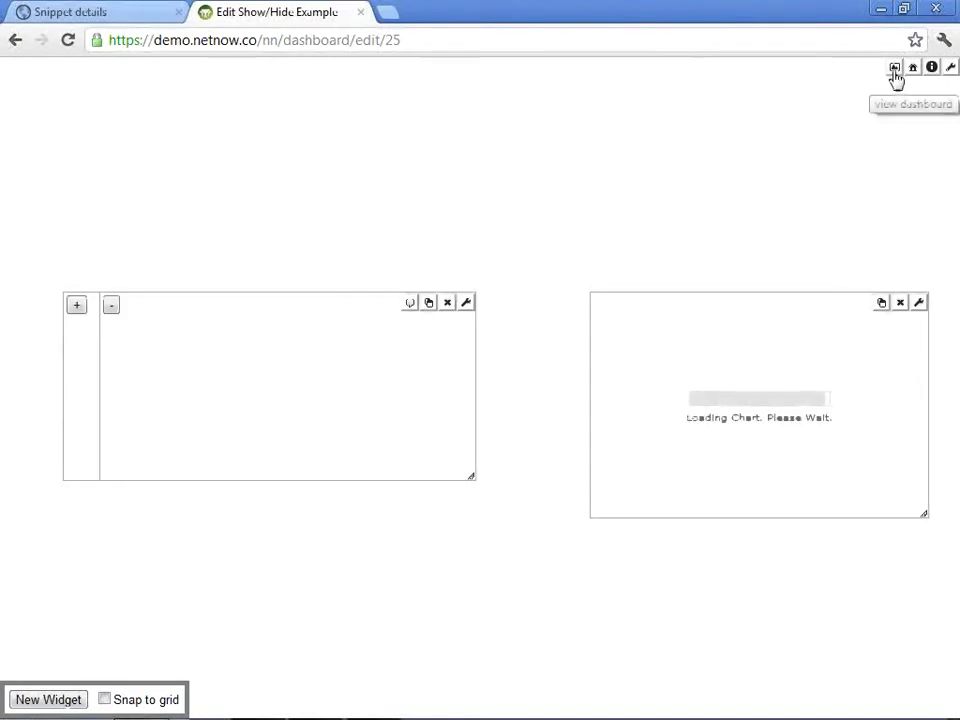
View the dashboard and test the - and + buttons by hiding, showing and hiding the pie chart again
left_click(894, 69)
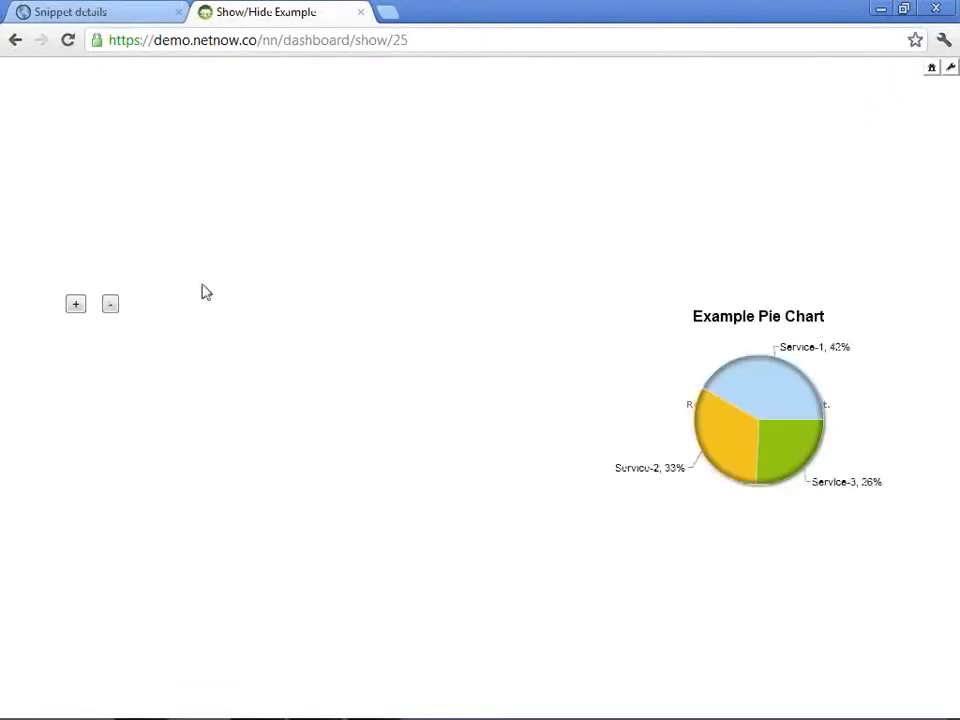
left_click(110, 304)
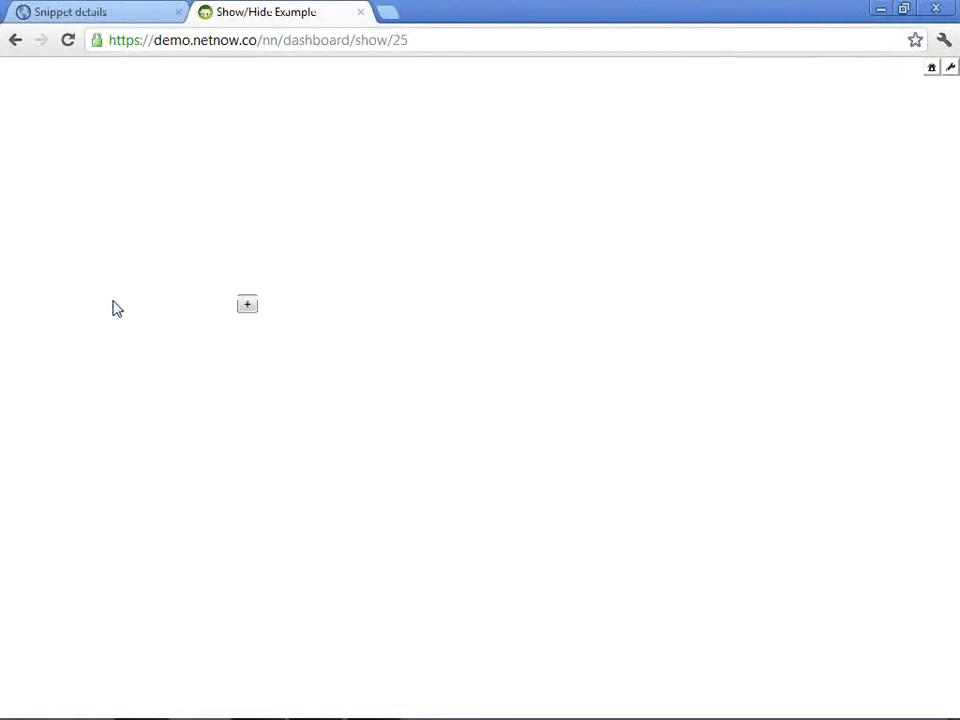
left_click(246, 305)
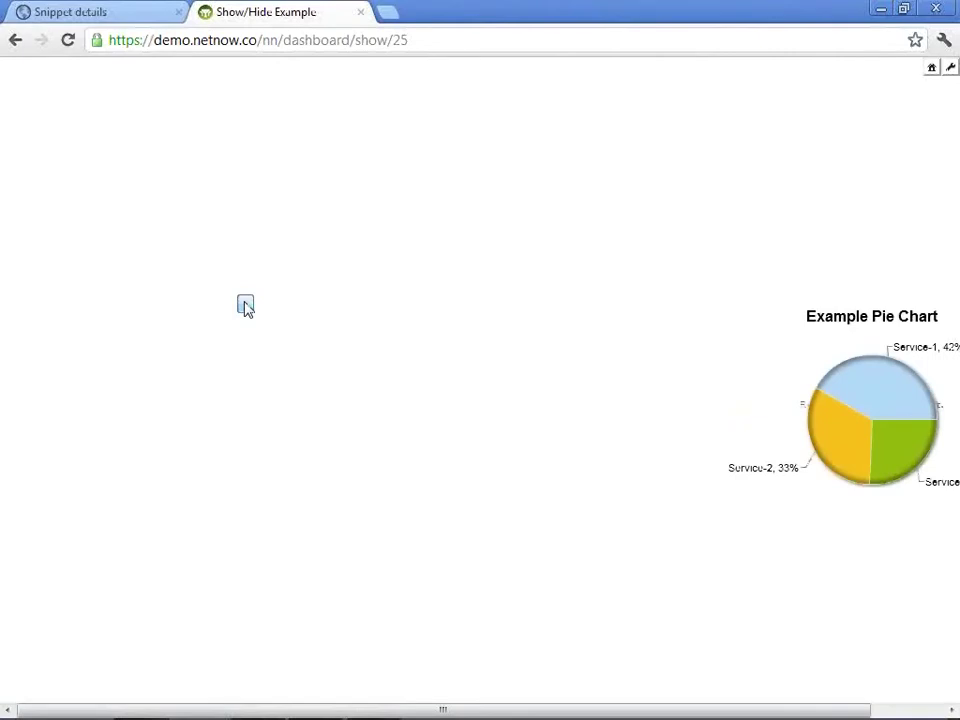
left_click(247, 305)
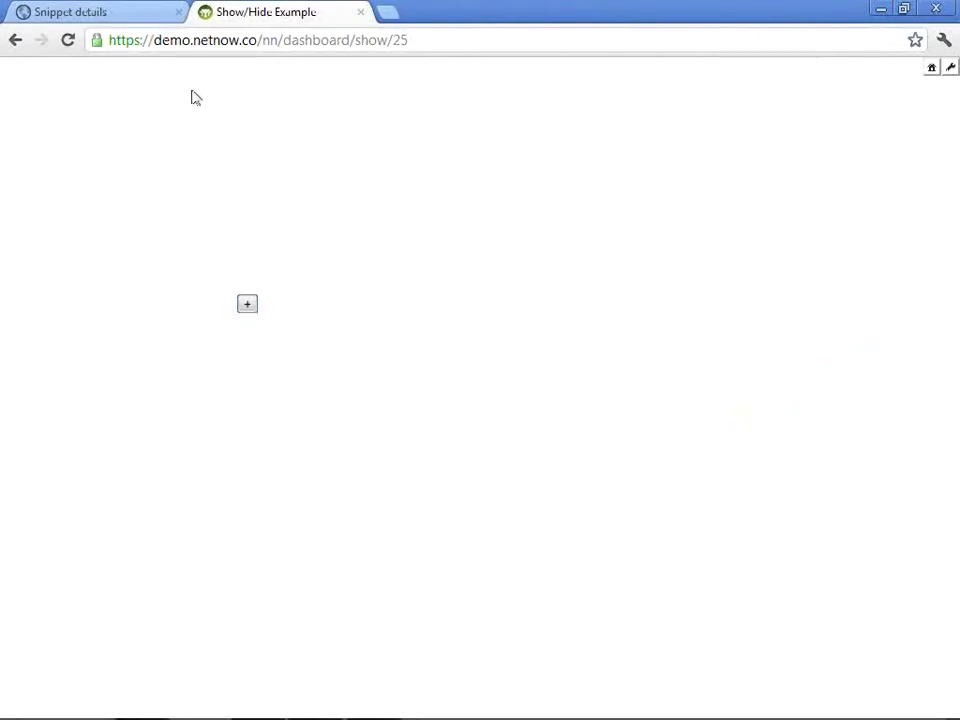
Open the Tutorials category of the NetNow blog and read through the tutorial on creating a show/hide widget button
left_click(155, 20)
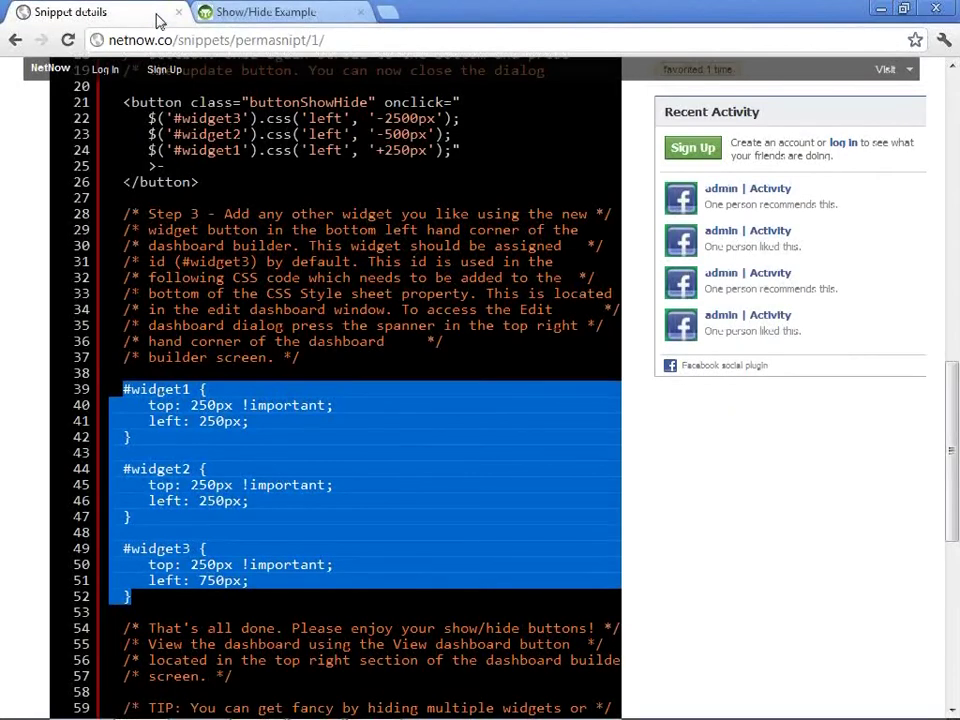
scroll(210, 172, "up", 6)
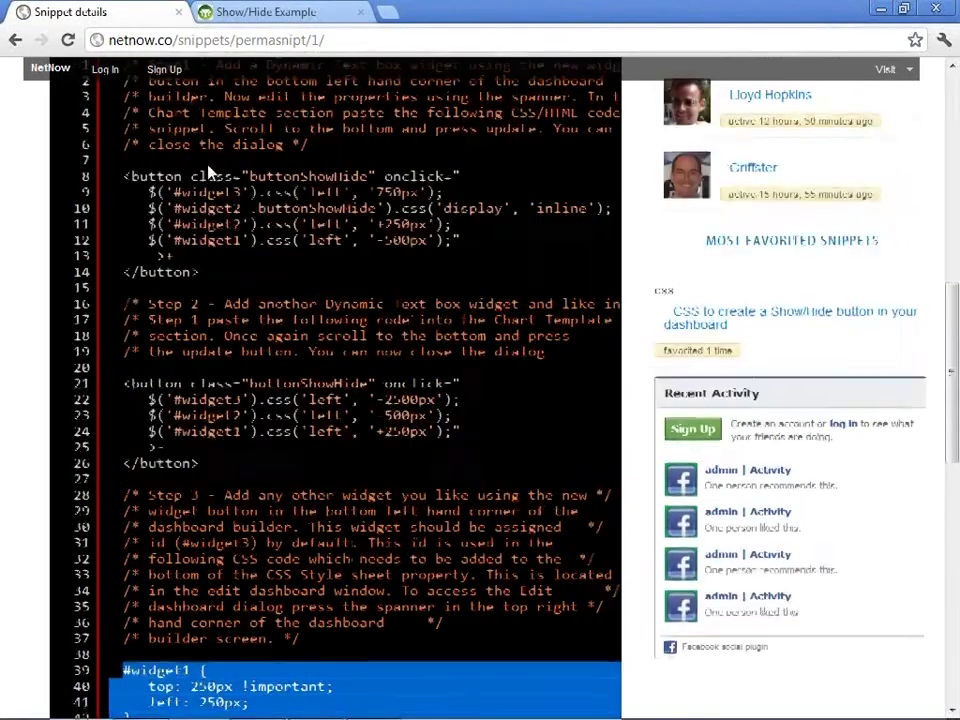
scroll(209, 166, "up", 5)
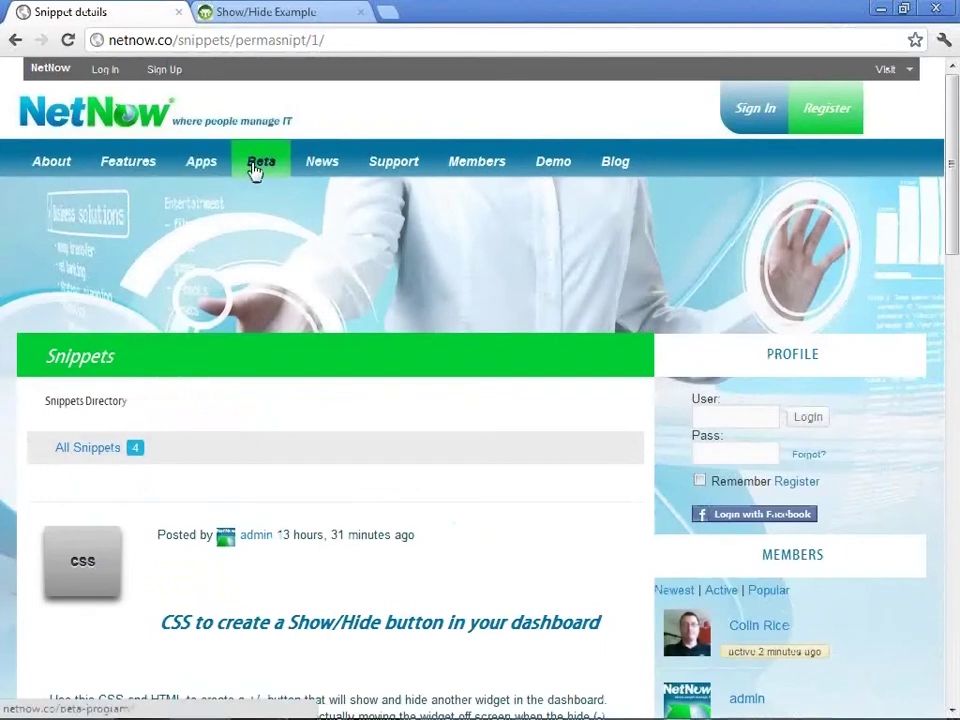
mouse_move(371, 170)
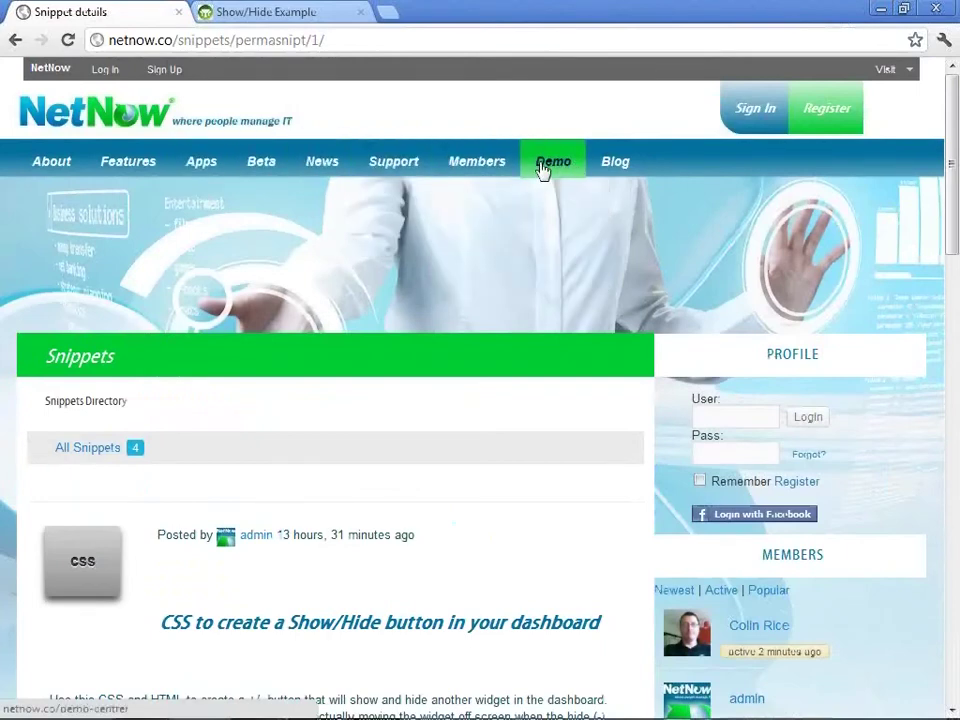
left_click(614, 166)
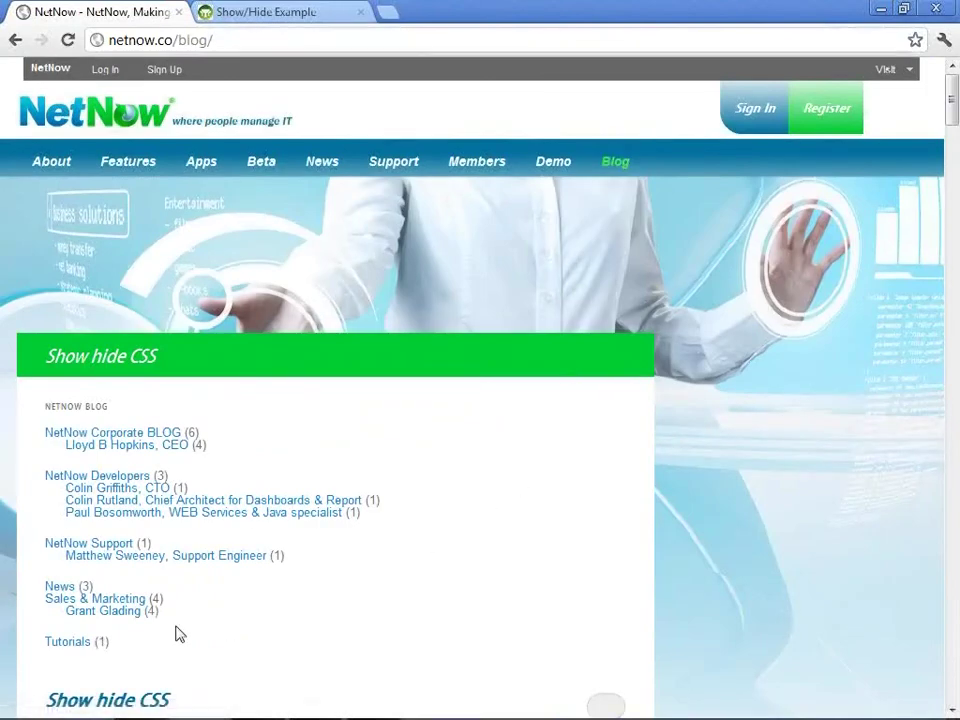
left_click(83, 644)
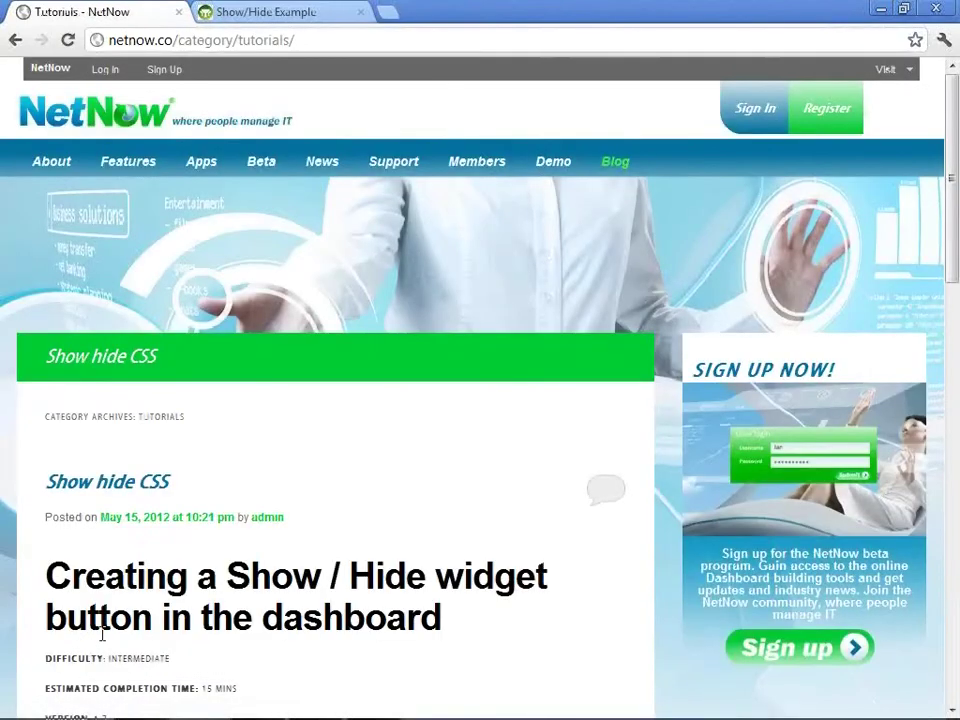
scroll(81, 643, "down", 2)
scroll(145, 632, "down", 2)
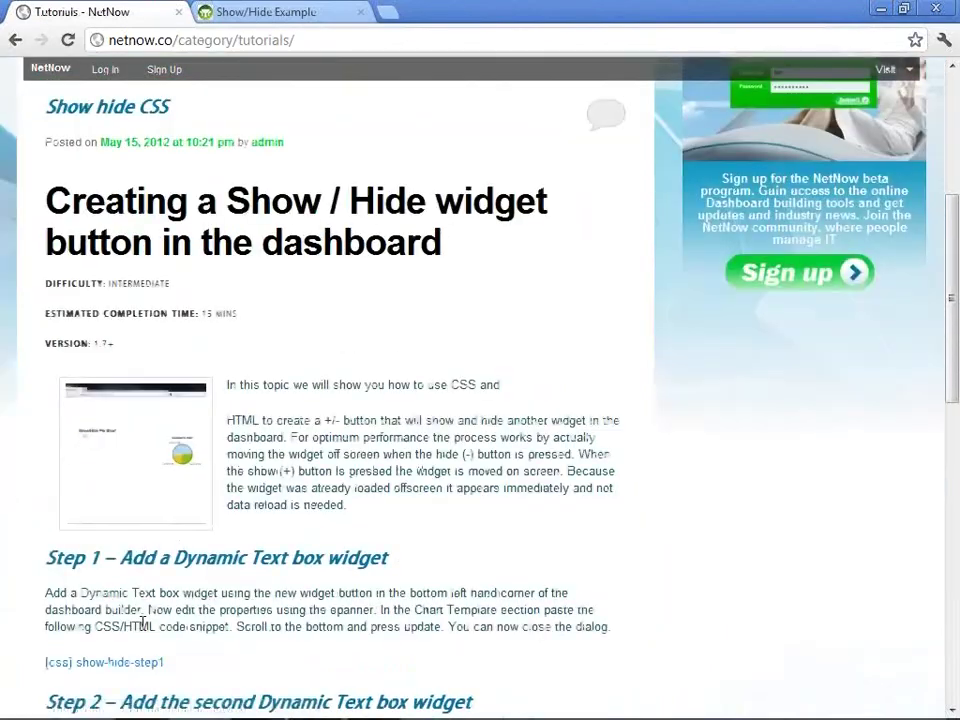
scroll(145, 632, "down", 1)
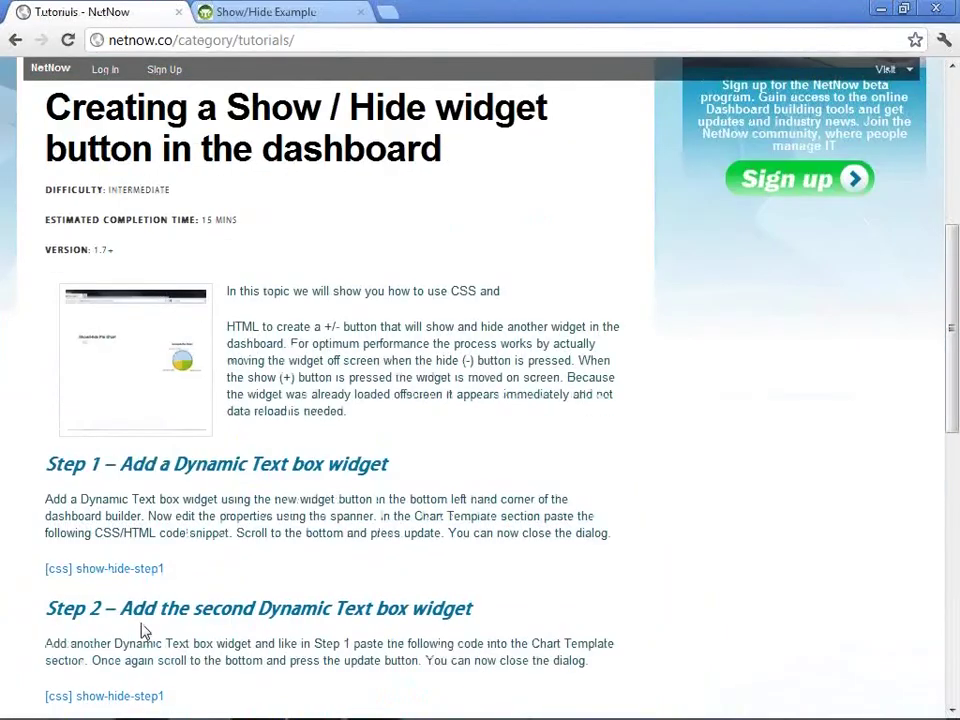